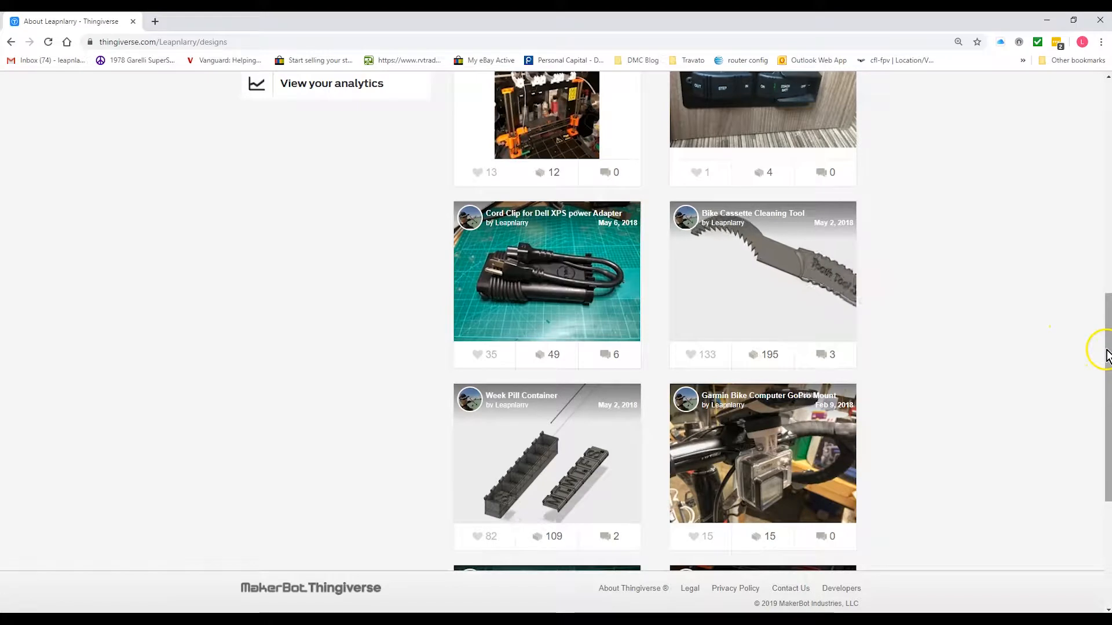
- Return to the start of the Thingiverse designs list and switch to the gopro 7 case model in Fusion 360
left_click_drag(1108, 335, 1101, 129)
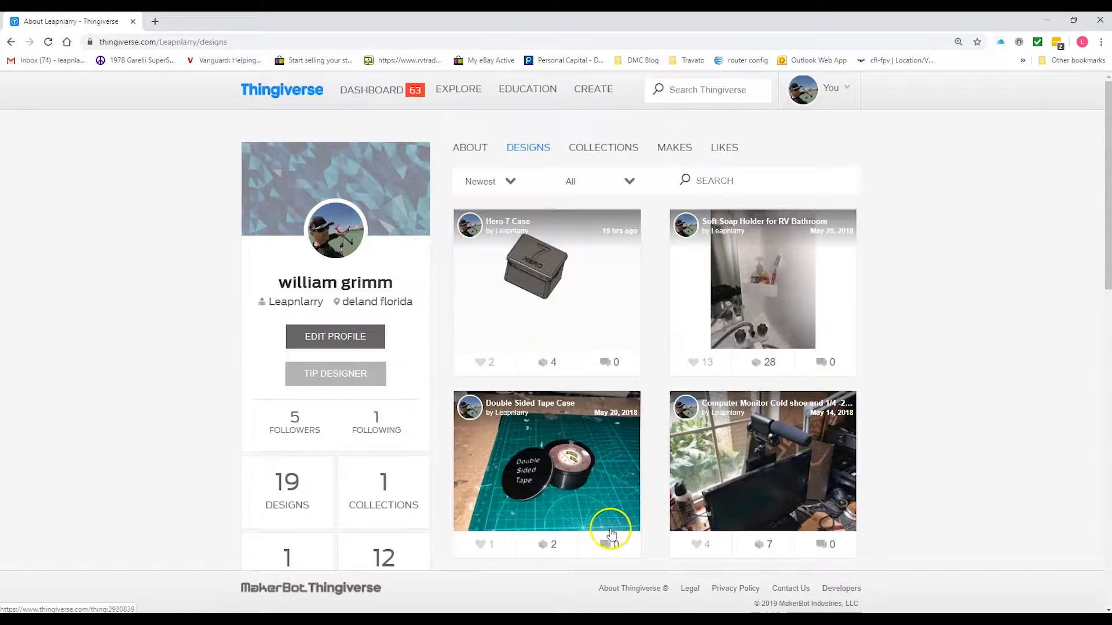
left_click(659, 620)
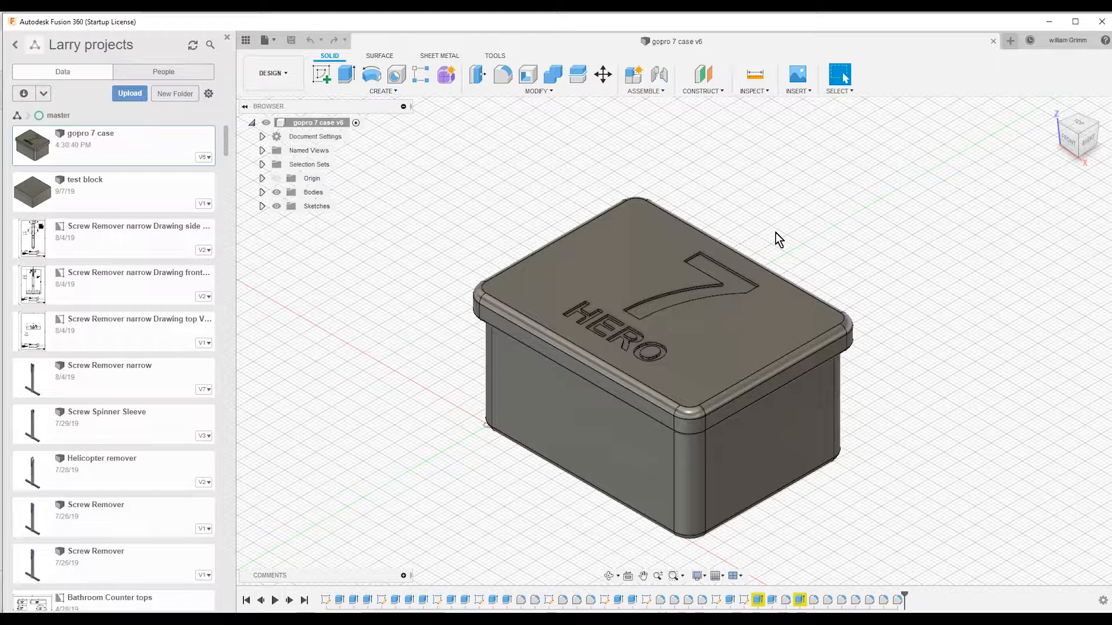
left_click(759, 299)
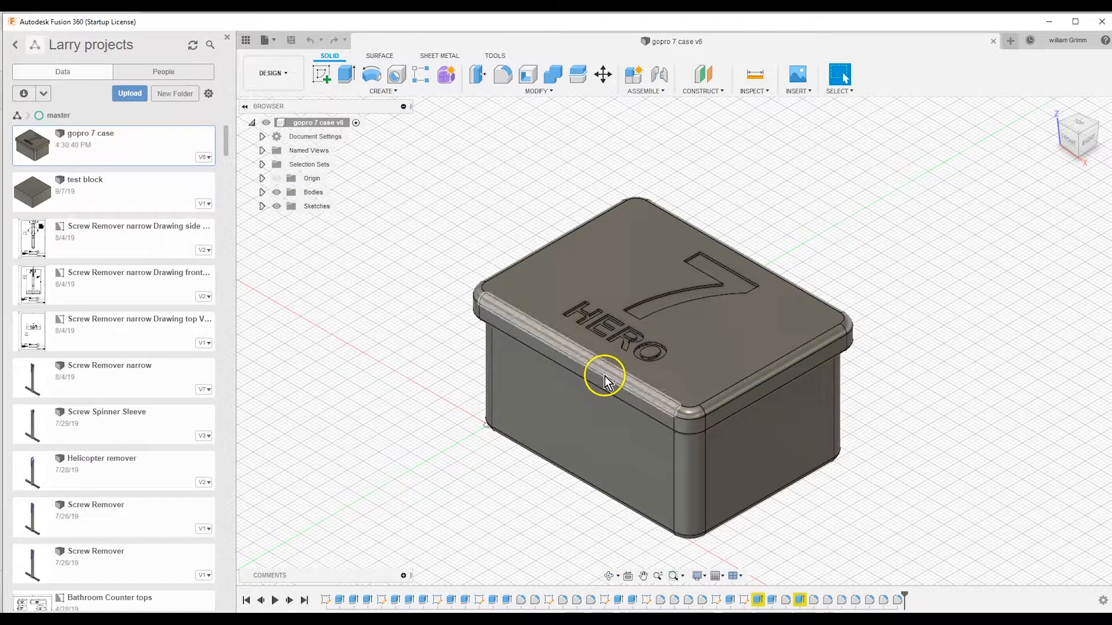
- Hide and reshow the Bottom and Top bodies one at a time to check the case's two parts
left_click(261, 193)
left_click(288, 206)
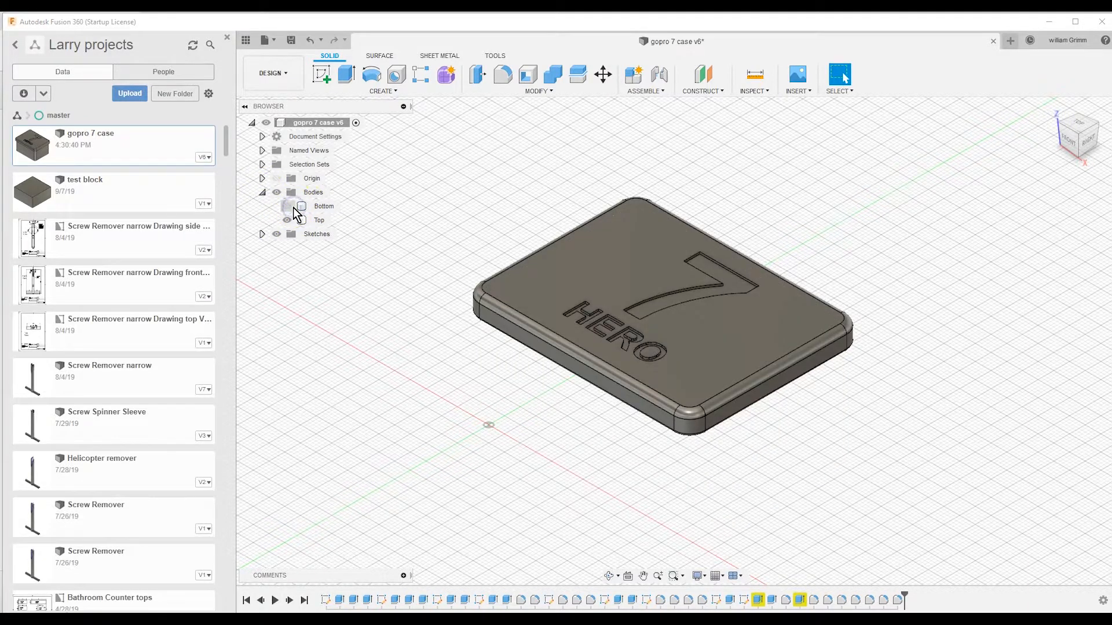
left_click(288, 207)
left_click(288, 220)
left_click(288, 220)
- Create components from all bodies of the case and expand the Bottom and Top components
right_click(308, 193)
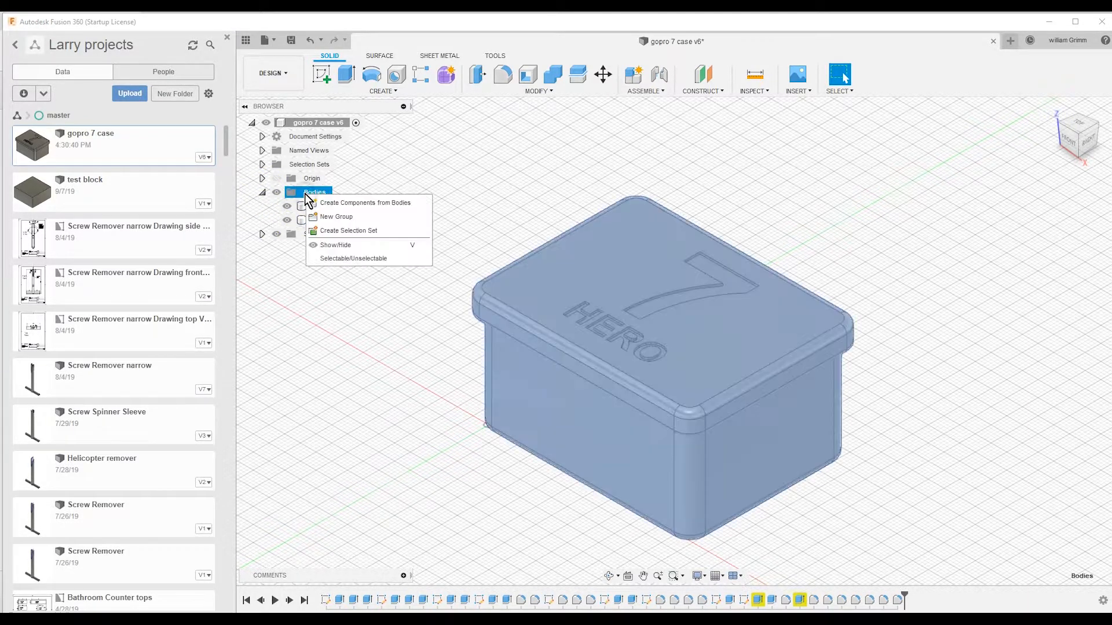
left_click(333, 204)
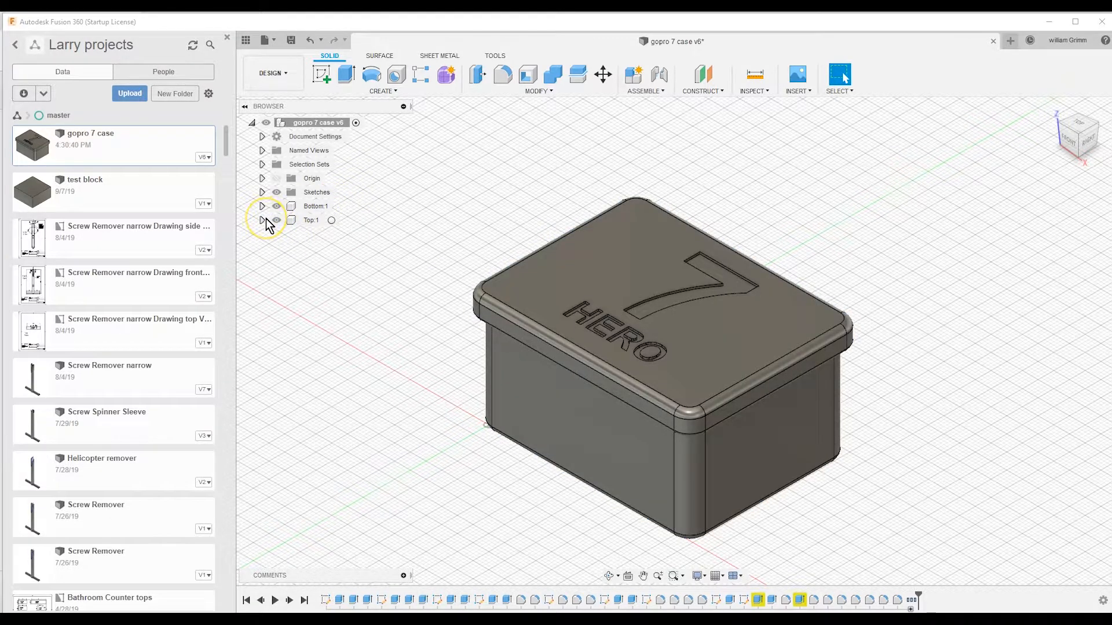
left_click(262, 206)
left_click(262, 248)
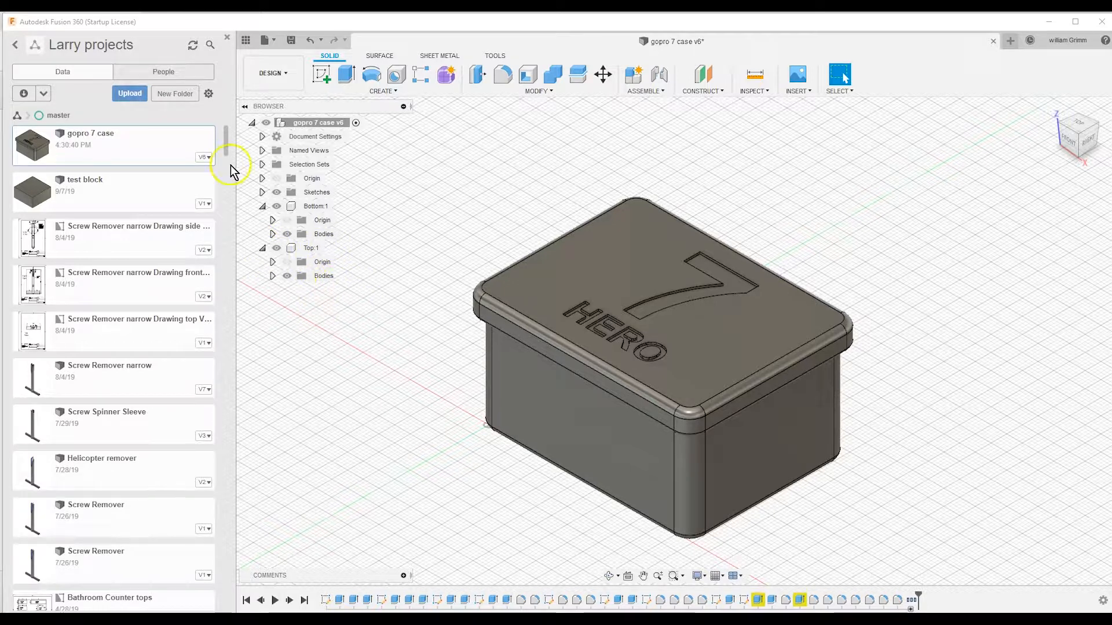
- Close the project data list and switch to the Animation workspace
left_click(227, 39)
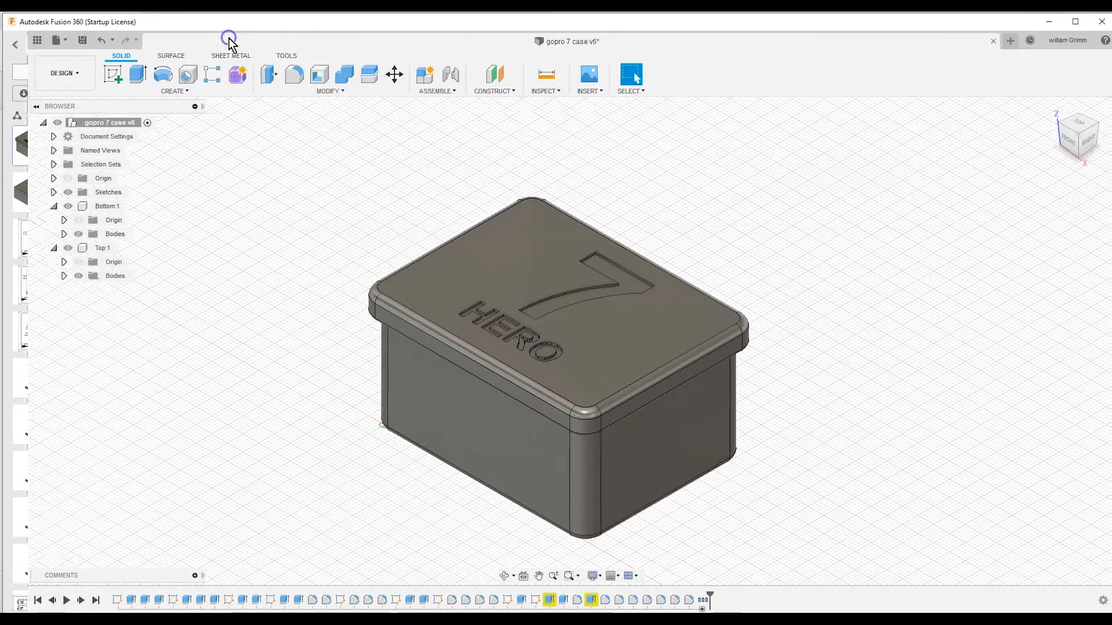
left_click(56, 74)
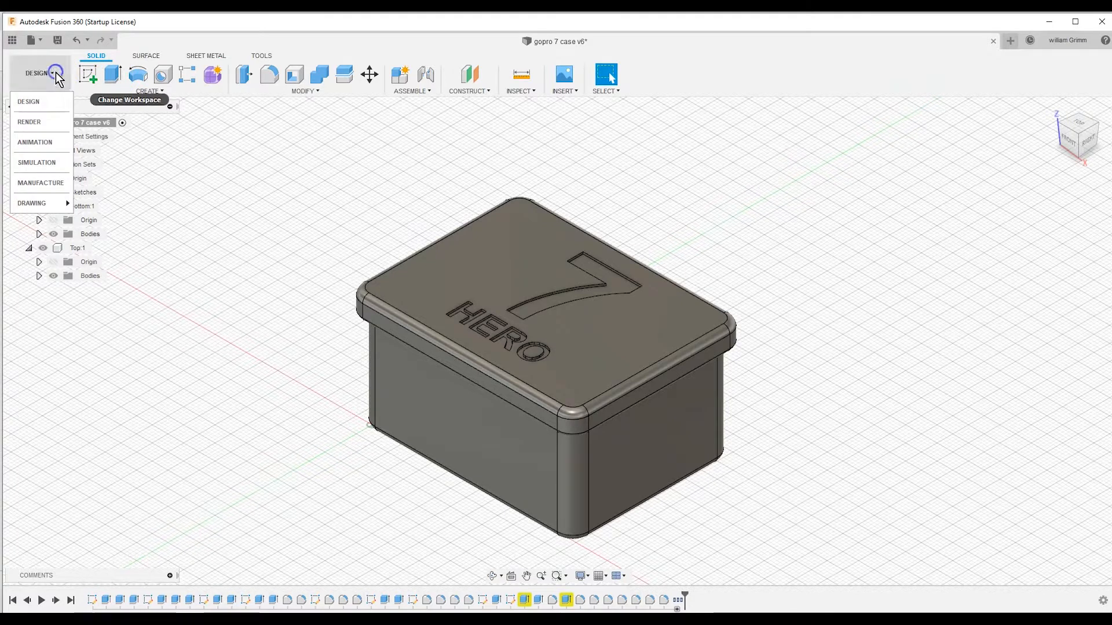
left_click(41, 144)
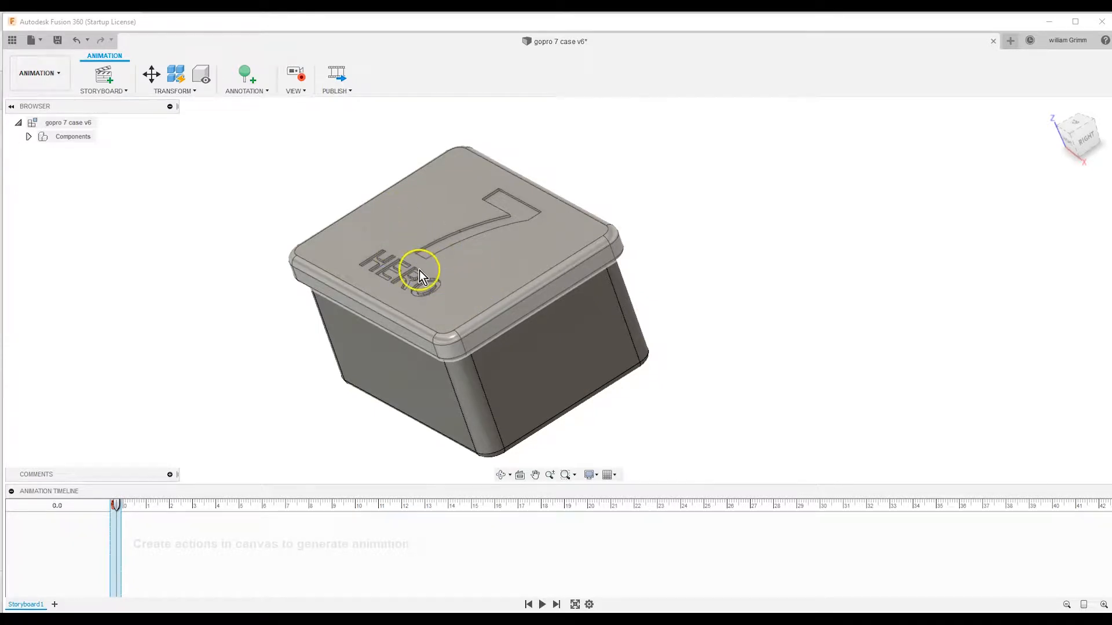
- Raise the lid 33 mm in Z with Transform Components at the storyboard's starting position
right_click(460, 277)
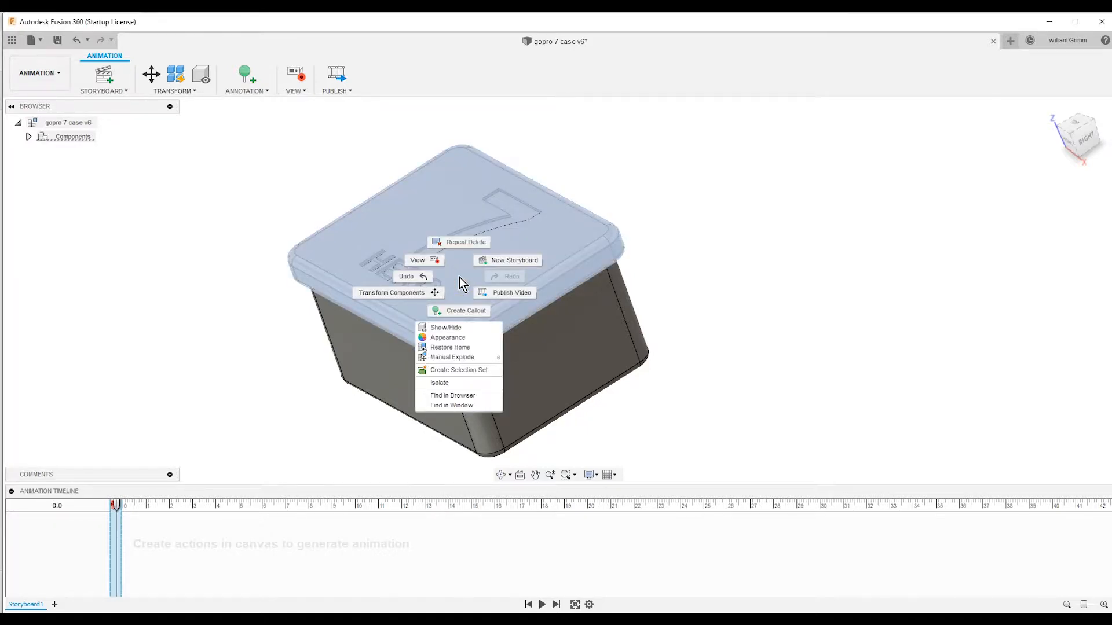
left_click(419, 293)
left_click_drag(447, 219, 415, 105)
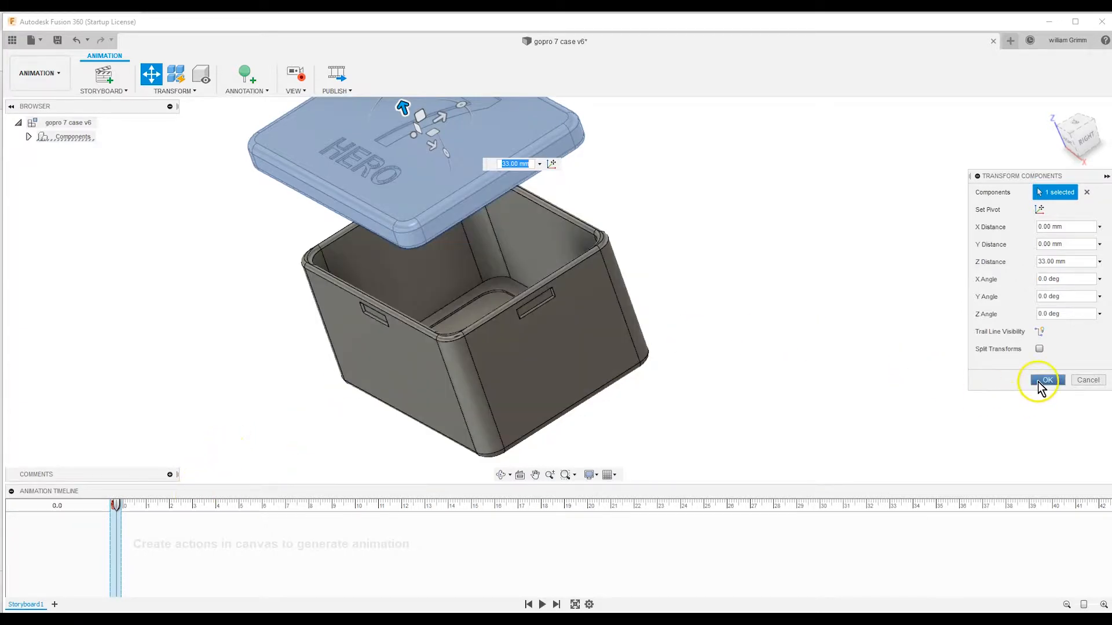
left_click(1046, 381)
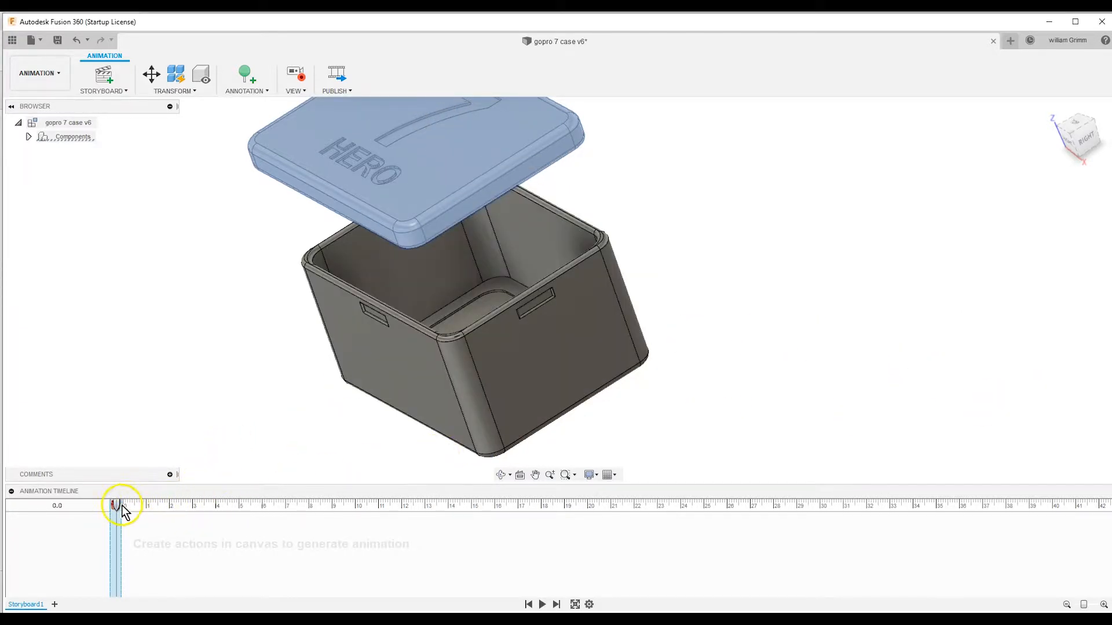
- Restore the lid to its home position at 2 seconds on the animation timeline and play the animation from the start
mouse_move(122, 506)
left_mouse_down()
mouse_move(202, 524)
mouse_move(170, 528)
left_mouse_up()
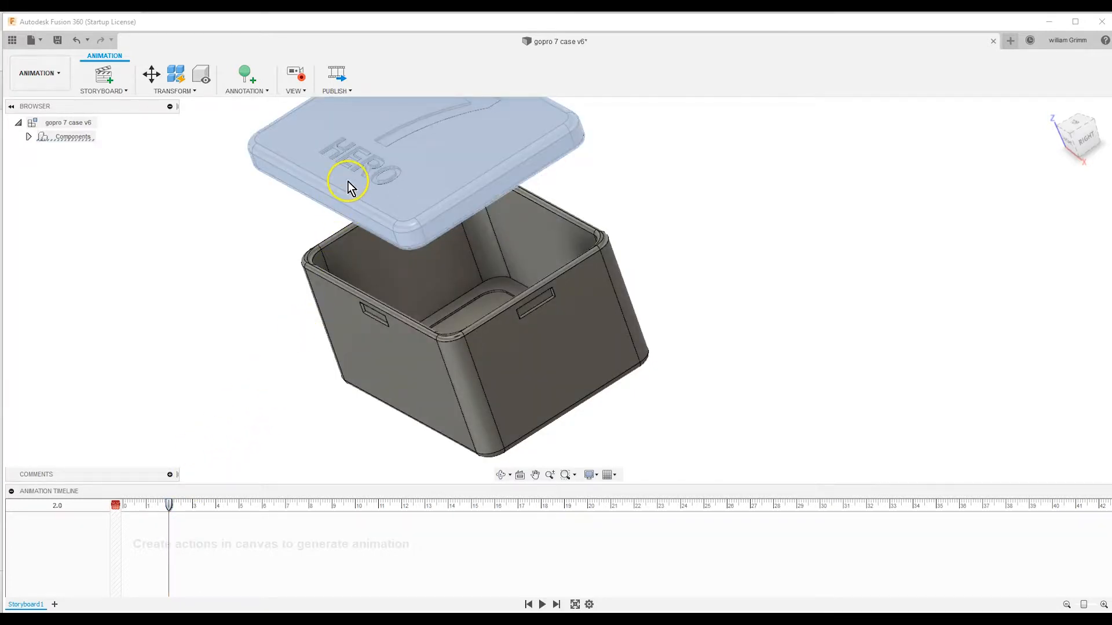
right_click(369, 184)
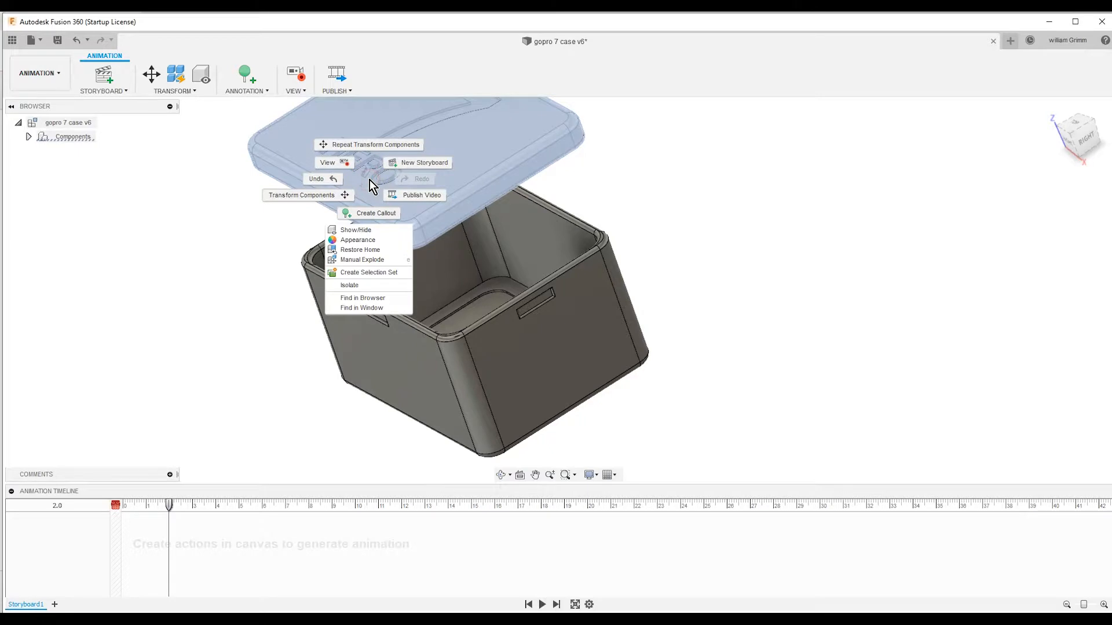
left_click(328, 145)
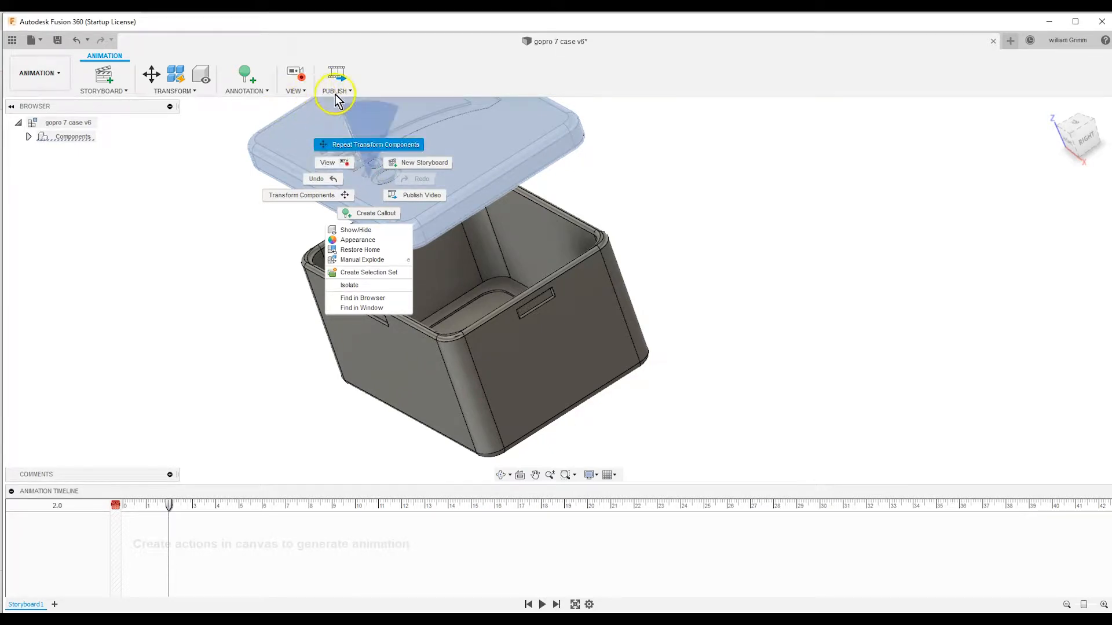
left_click(195, 96)
left_click(185, 91)
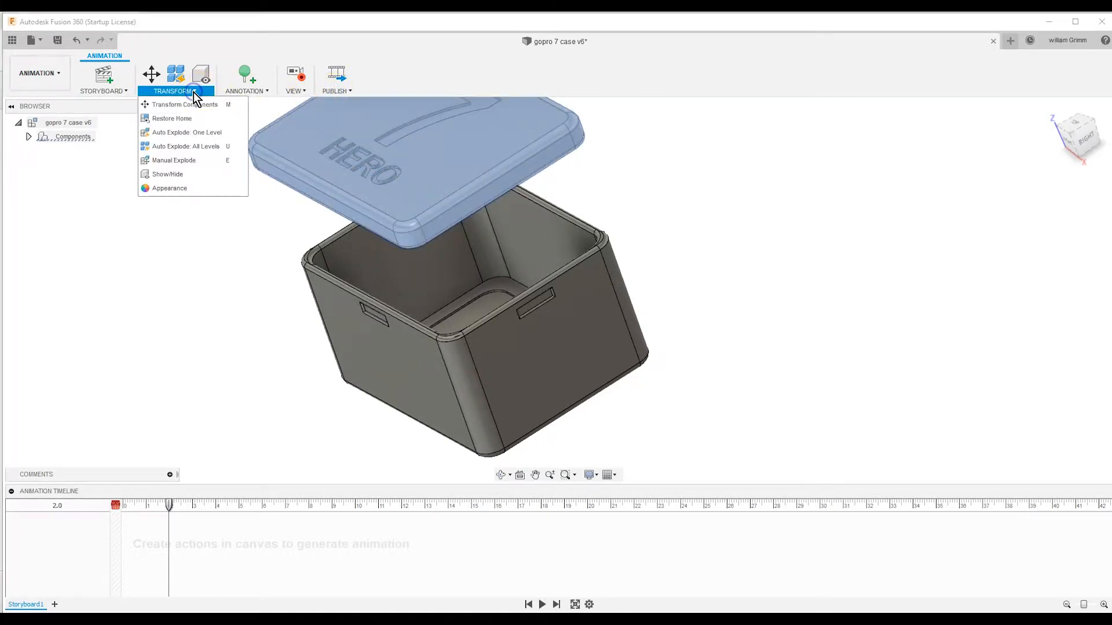
left_click(191, 122)
left_click(185, 478)
left_click_drag(167, 508, 120, 506)
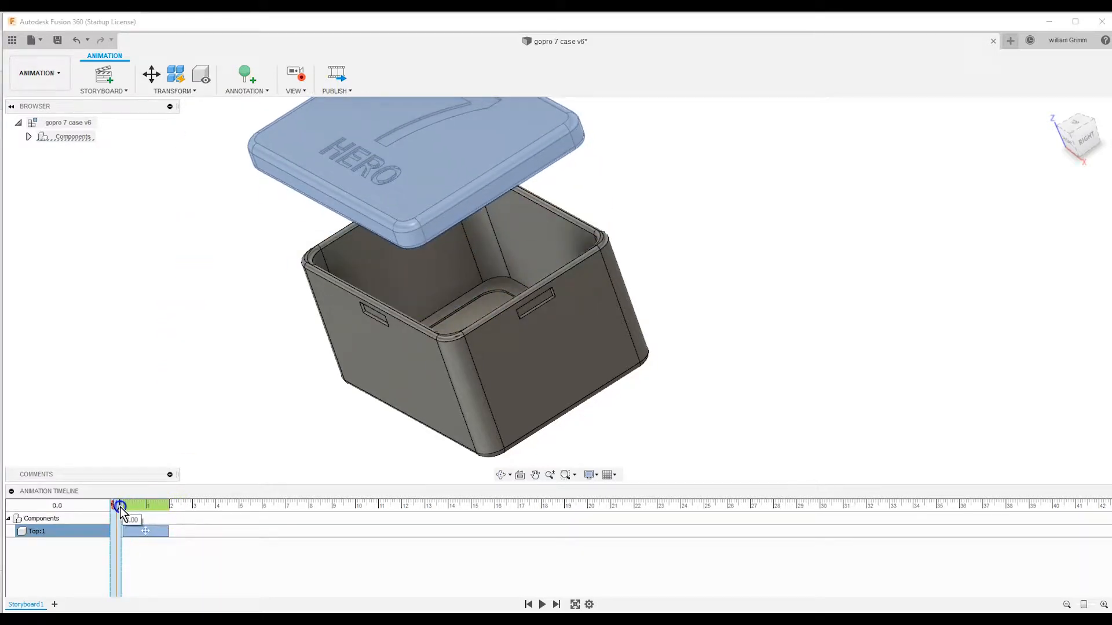
left_click(542, 605)
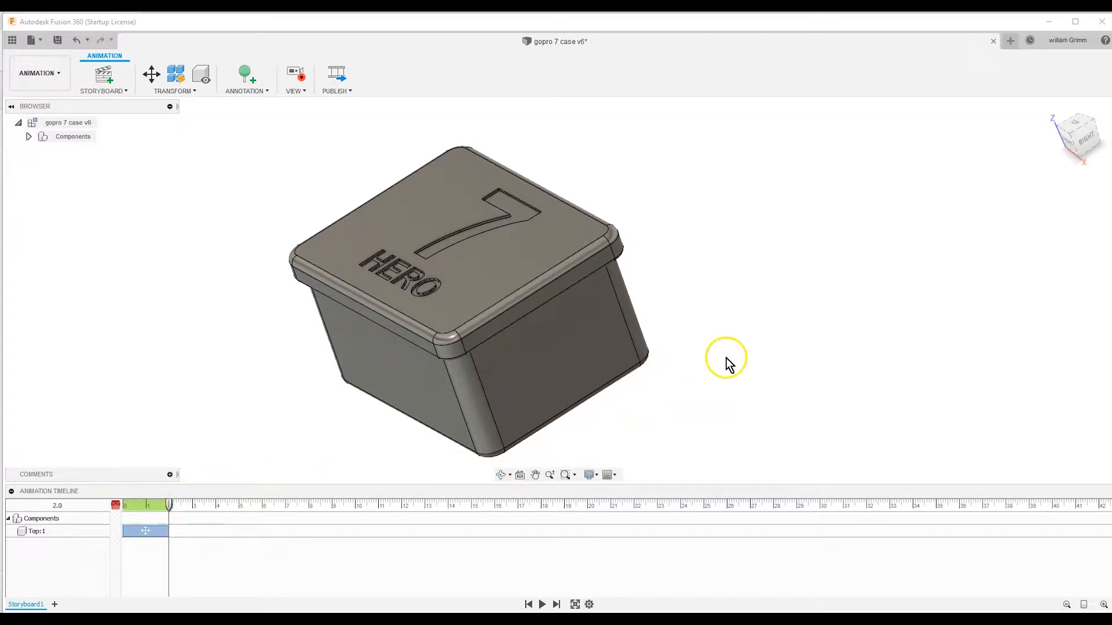
- Record an orbit of the camera around the case at 2 seconds and play the animation from the start
middle_click_drag(732, 327, 843, 288, "shift")
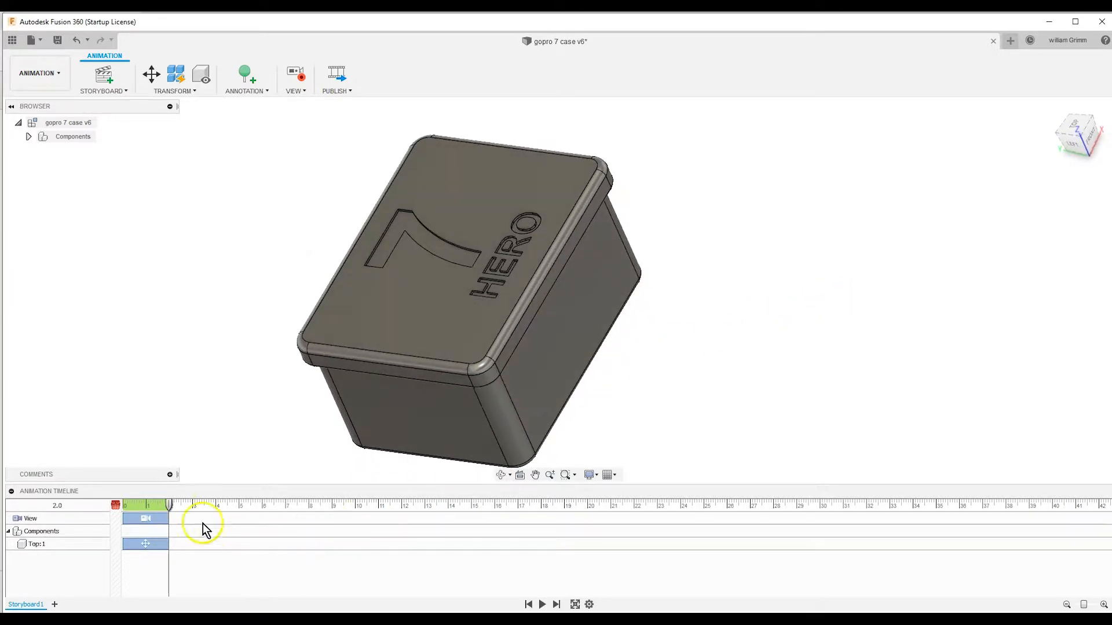
left_click_drag(169, 505, 120, 509)
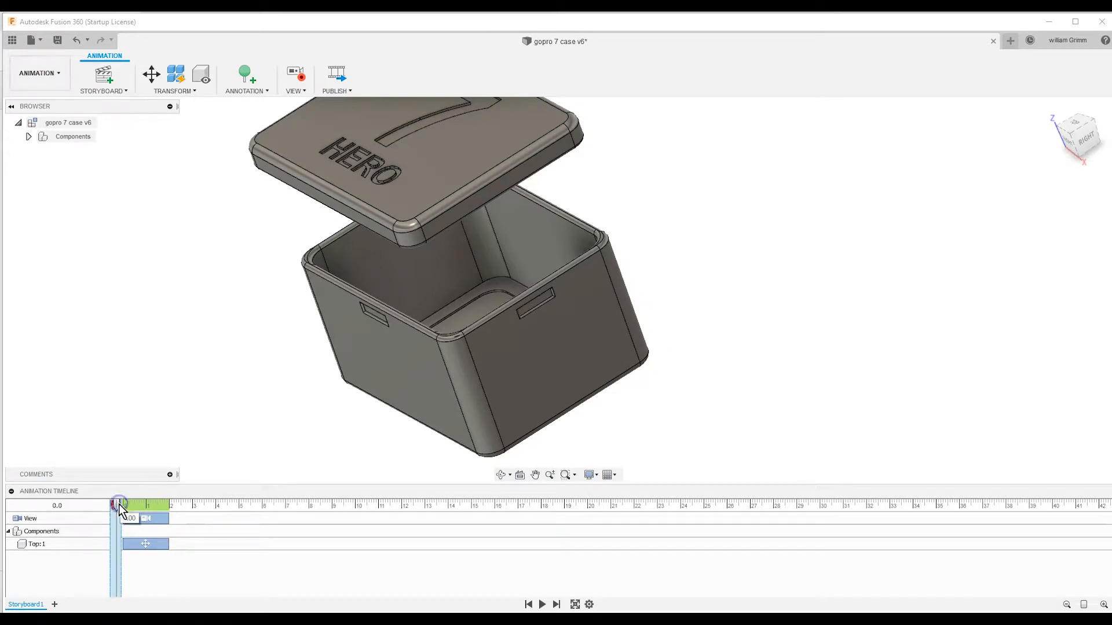
left_click(543, 604)
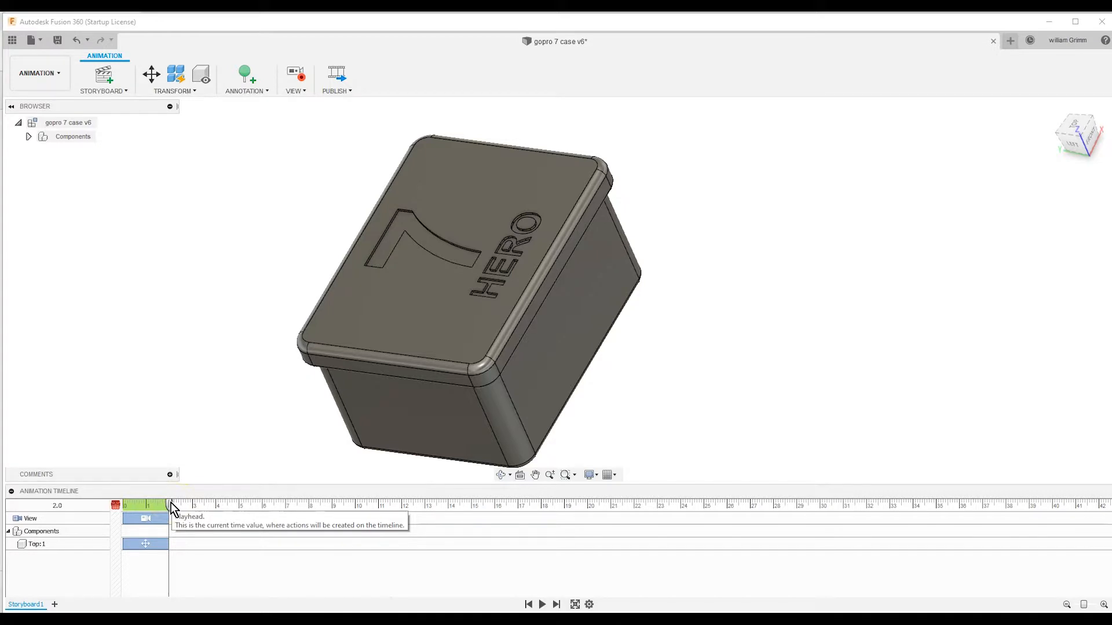
- Raise the lid 32 mm in Z at 4 seconds on the timeline and play the whole animation
left_click_drag(171, 503, 216, 504)
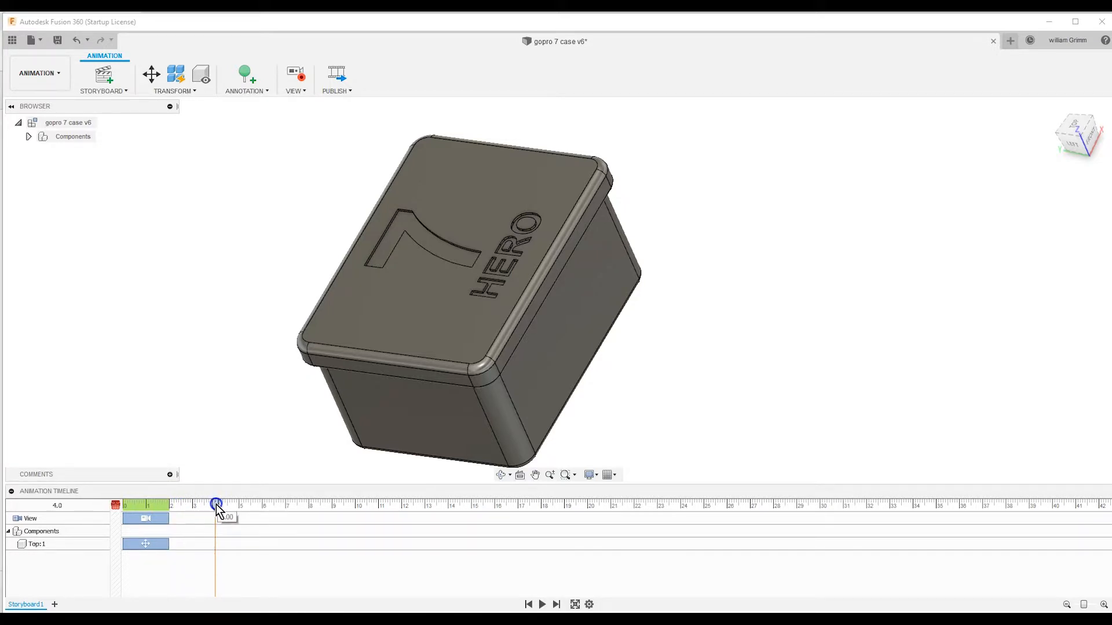
left_click(414, 335)
right_click(415, 335)
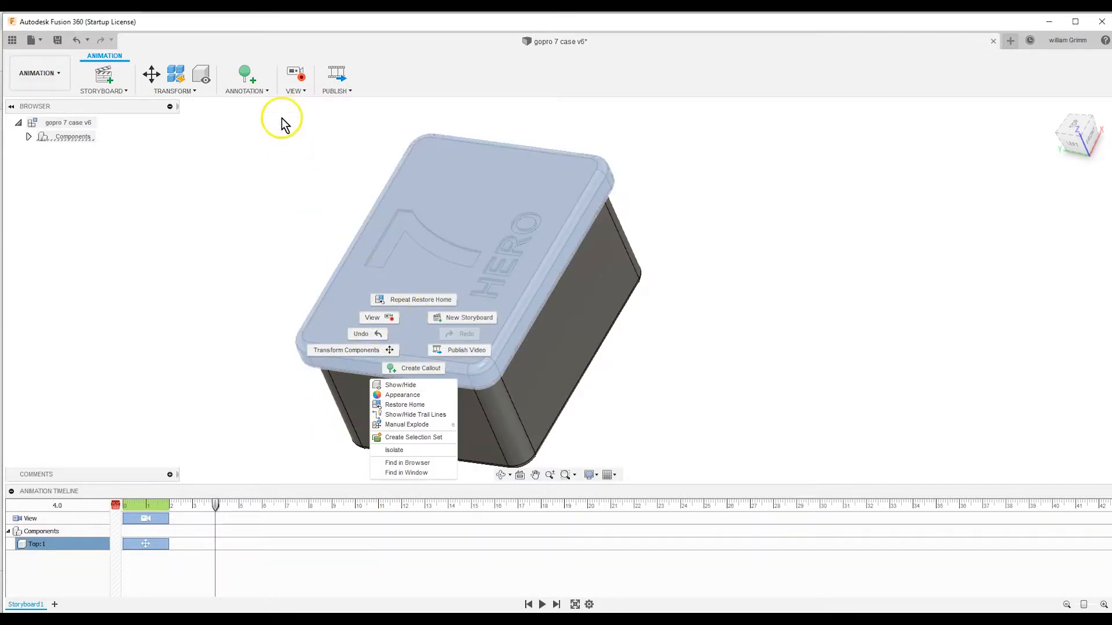
left_click(184, 93)
left_click(181, 93)
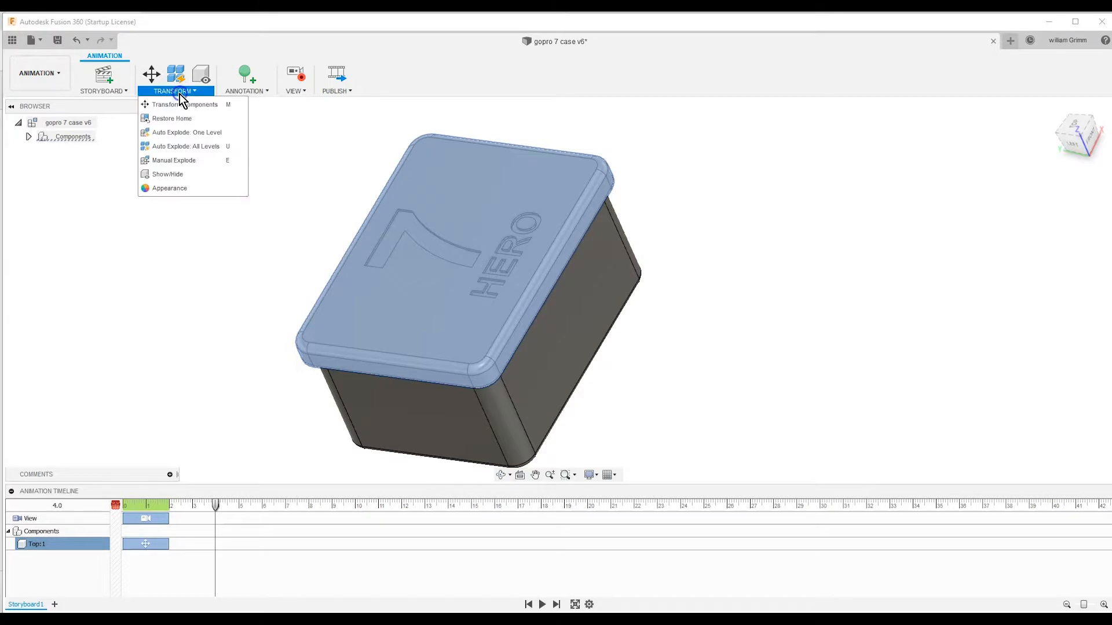
left_click(185, 104)
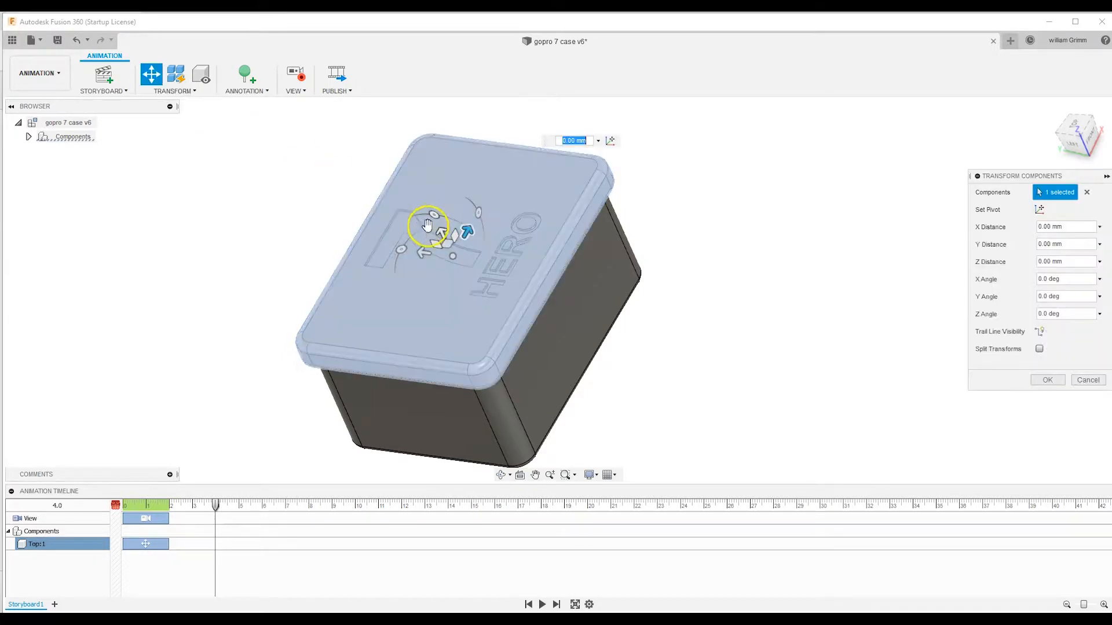
left_click_drag(441, 229, 400, 148)
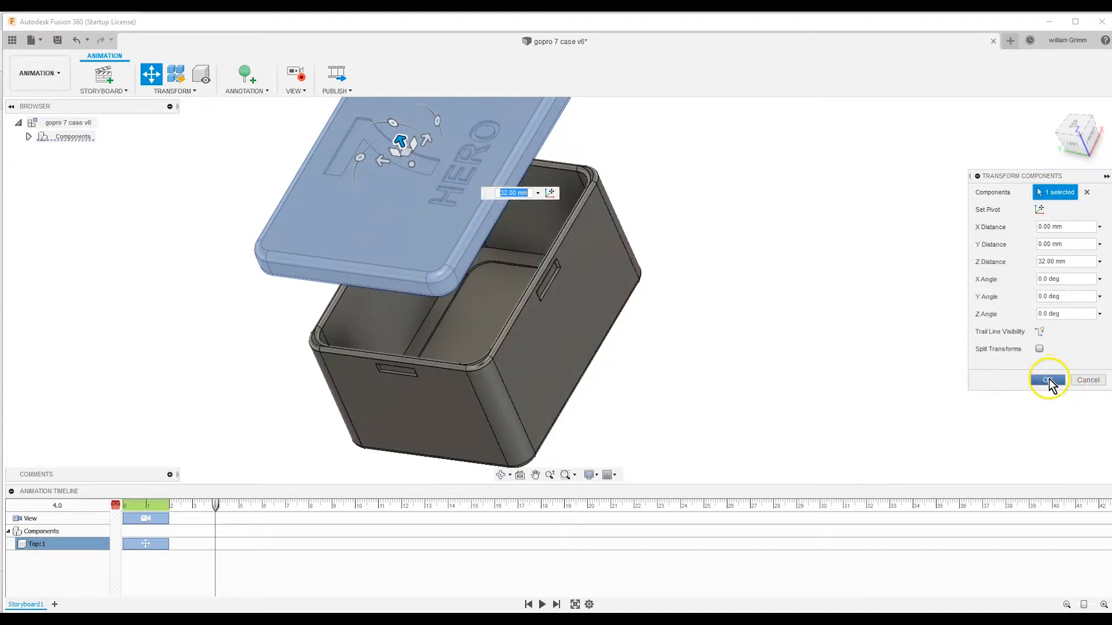
left_click(1047, 379)
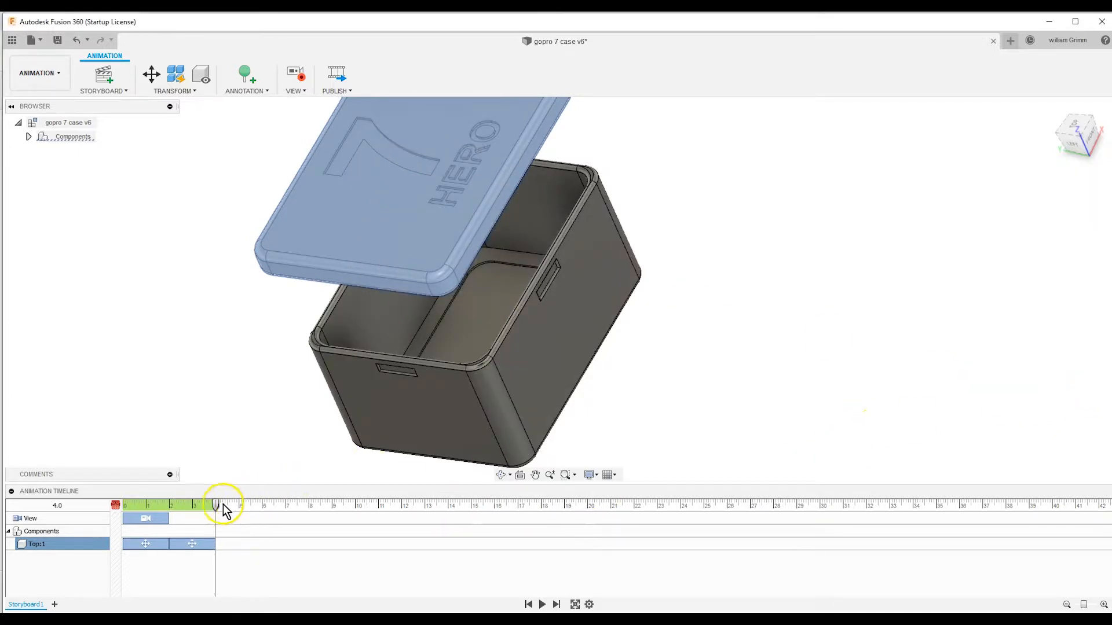
left_click_drag(208, 508, 117, 512)
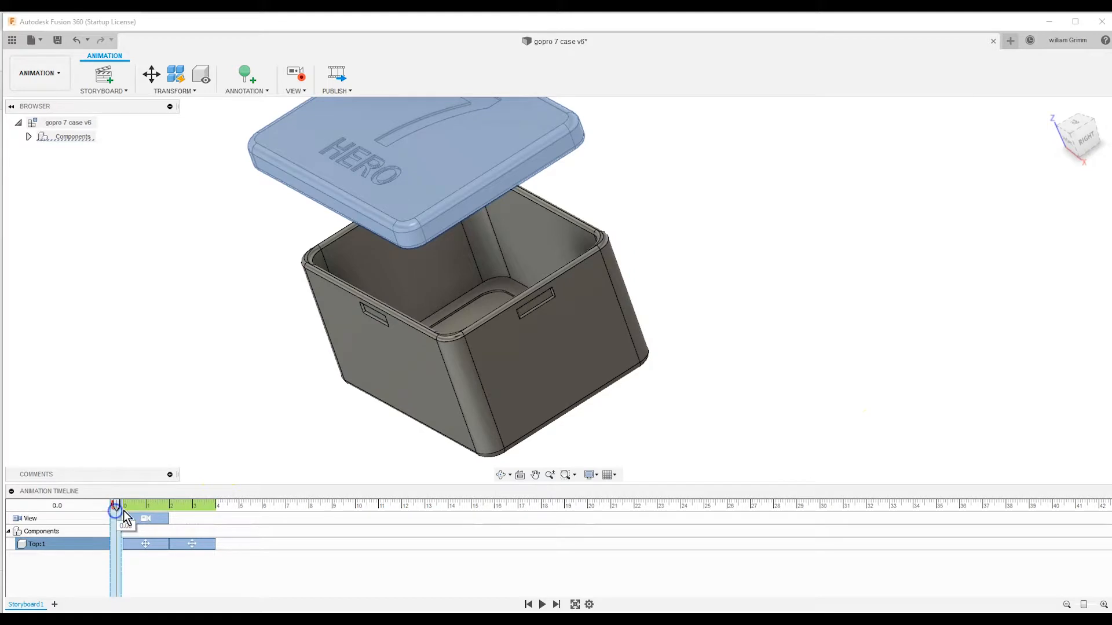
left_click(542, 605)
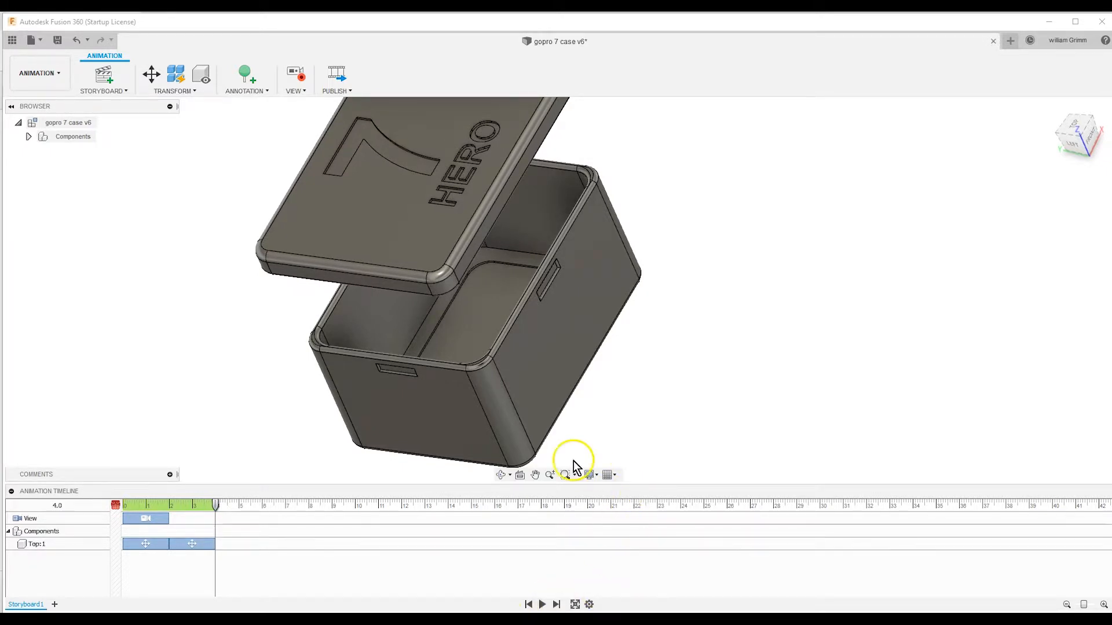
- Publish all storyboards as a video at 800 x 600 (4:3) resolution
left_click(360, 131)
left_click(340, 76)
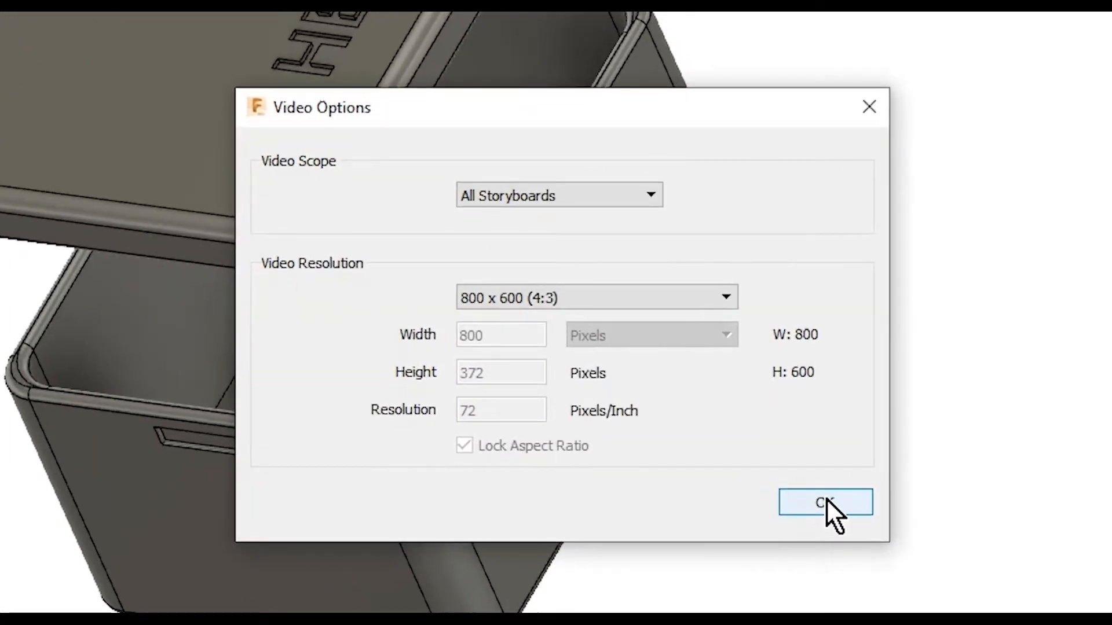
left_click(727, 297)
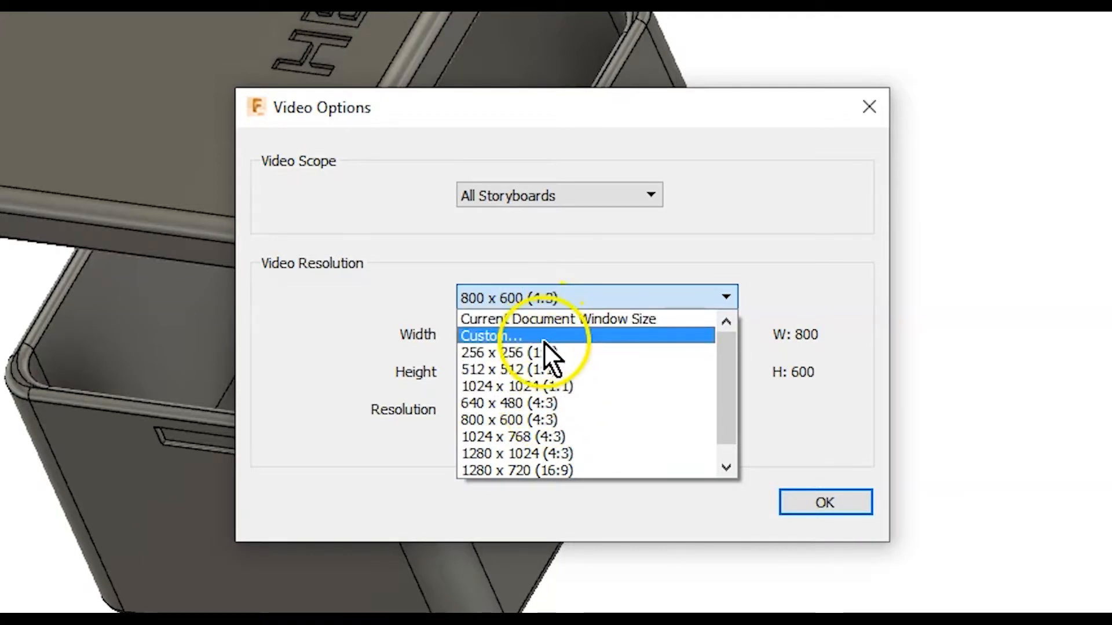
left_click(540, 417)
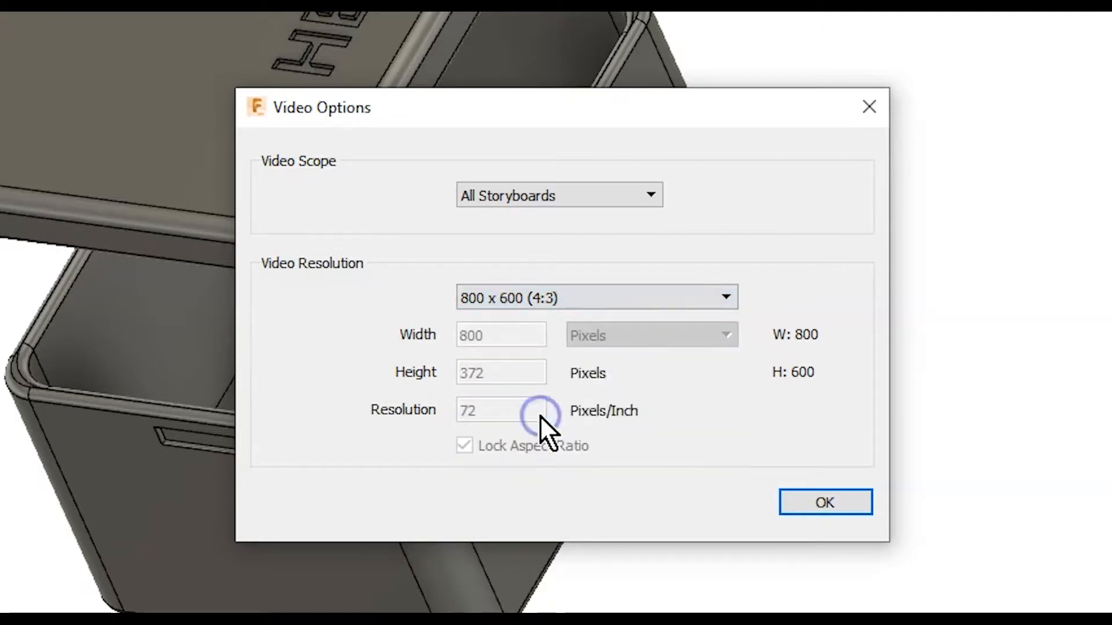
left_click(820, 505)
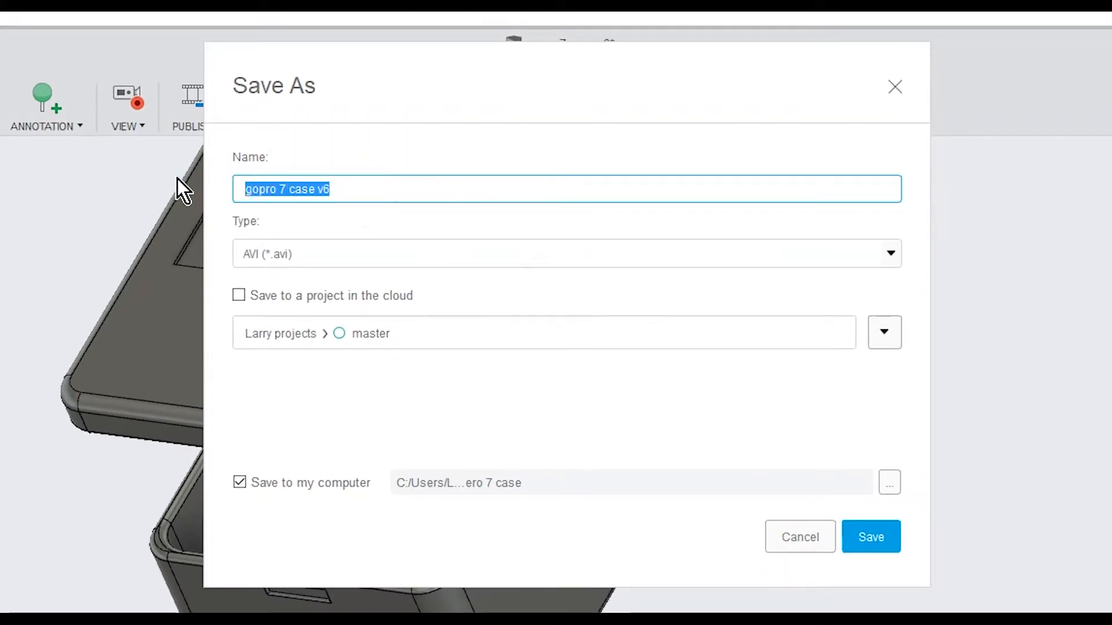
- Save the published video as an AVI named "case animation test" in the hero 7 case folder on the computer
type("case anima")
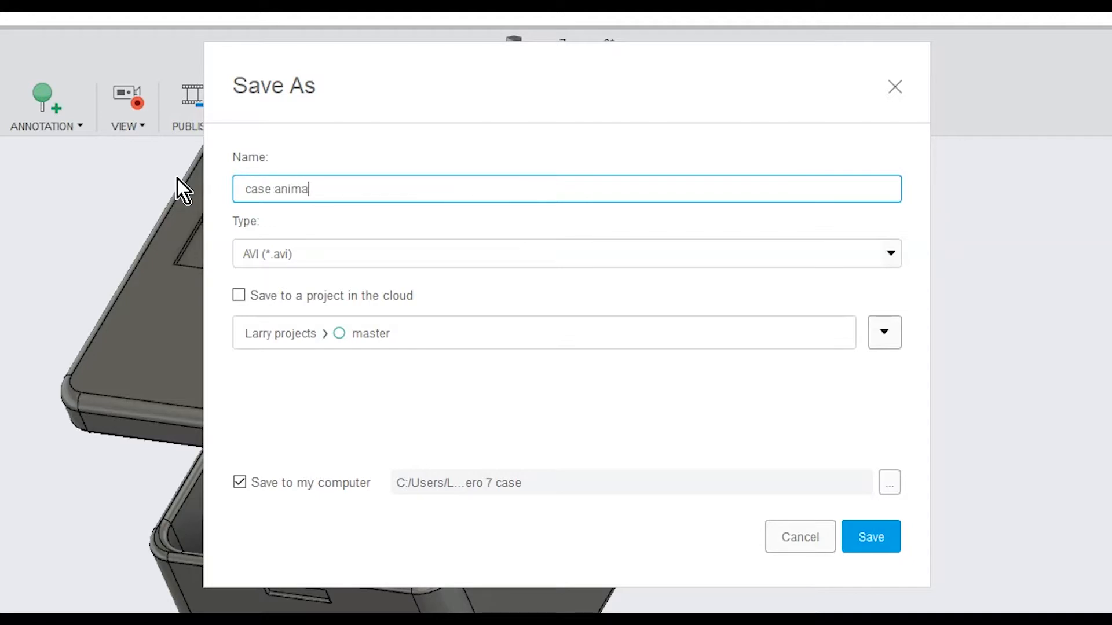
key("BackSpace")
key("BackSpace")
key("BackSpace")
type("imation test")
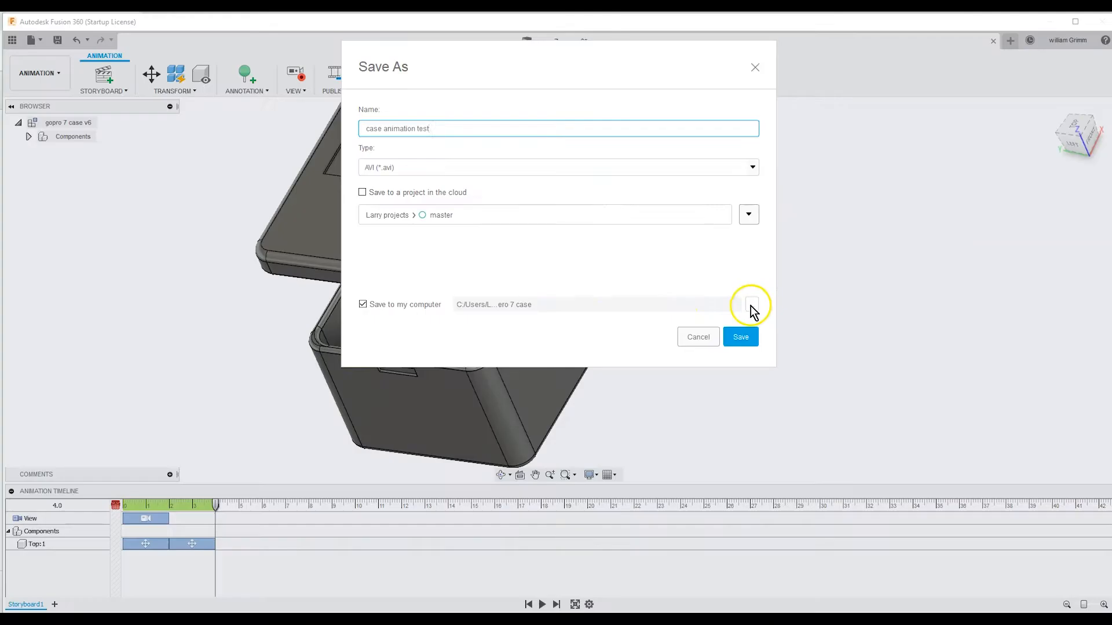
left_click(890, 483)
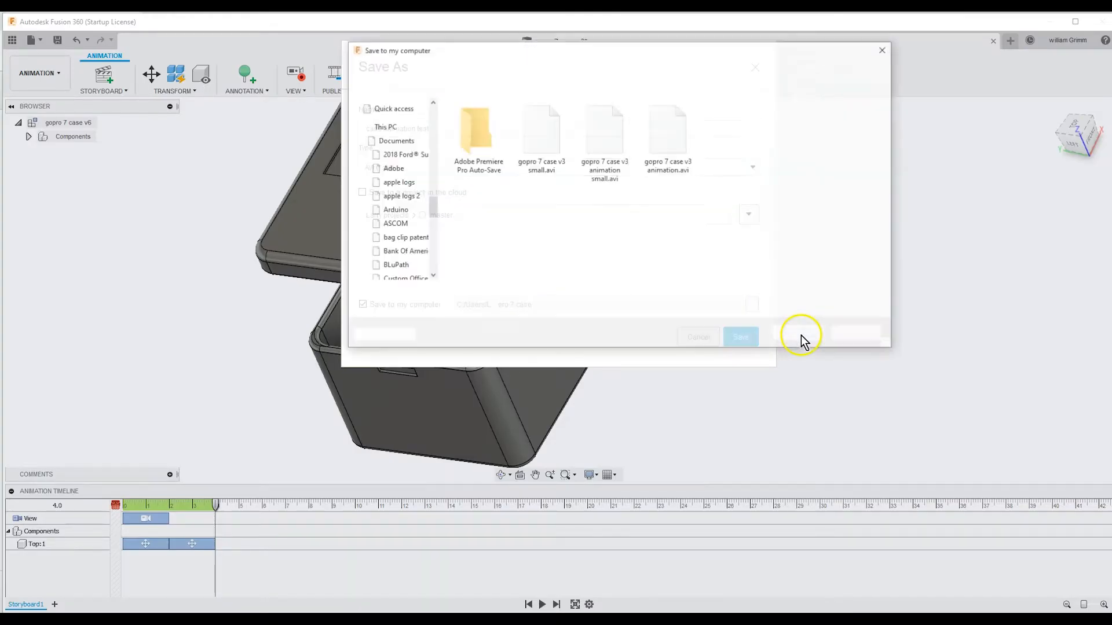
left_click(795, 336)
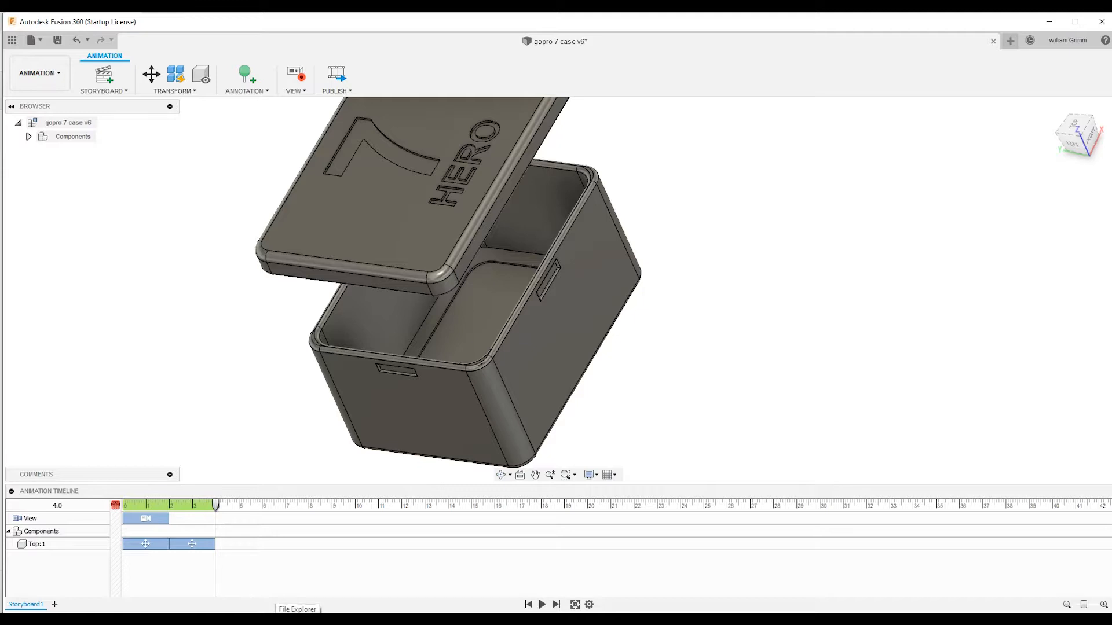
- Switch to Adobe Premiere Pro and create a new project named "animation test" in the hero 7 case folder
left_click(10, 622)
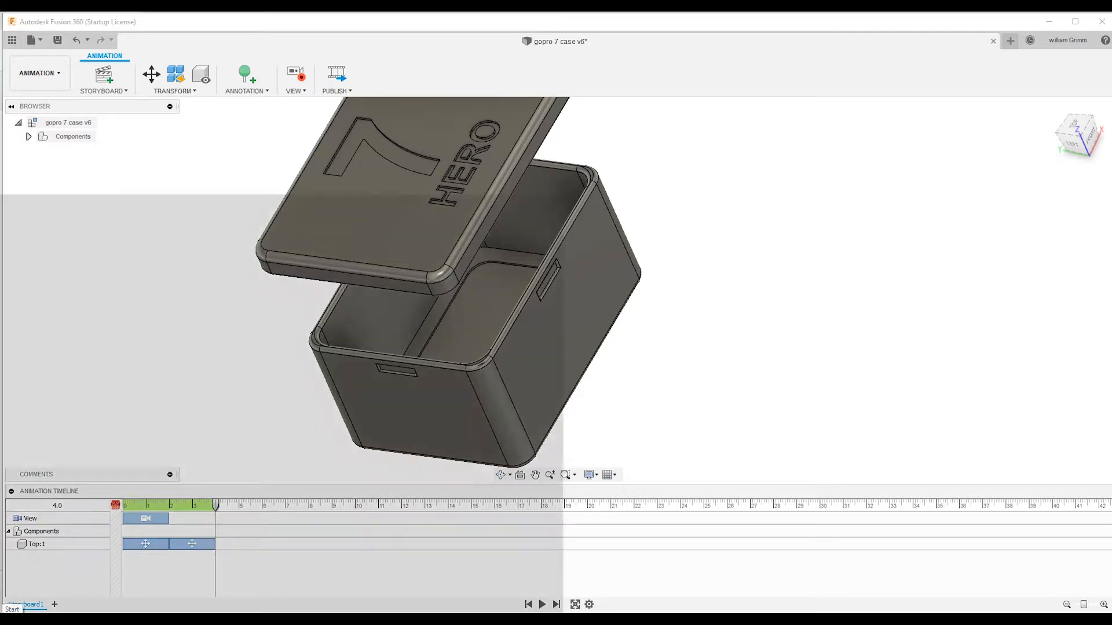
left_click(399, 576)
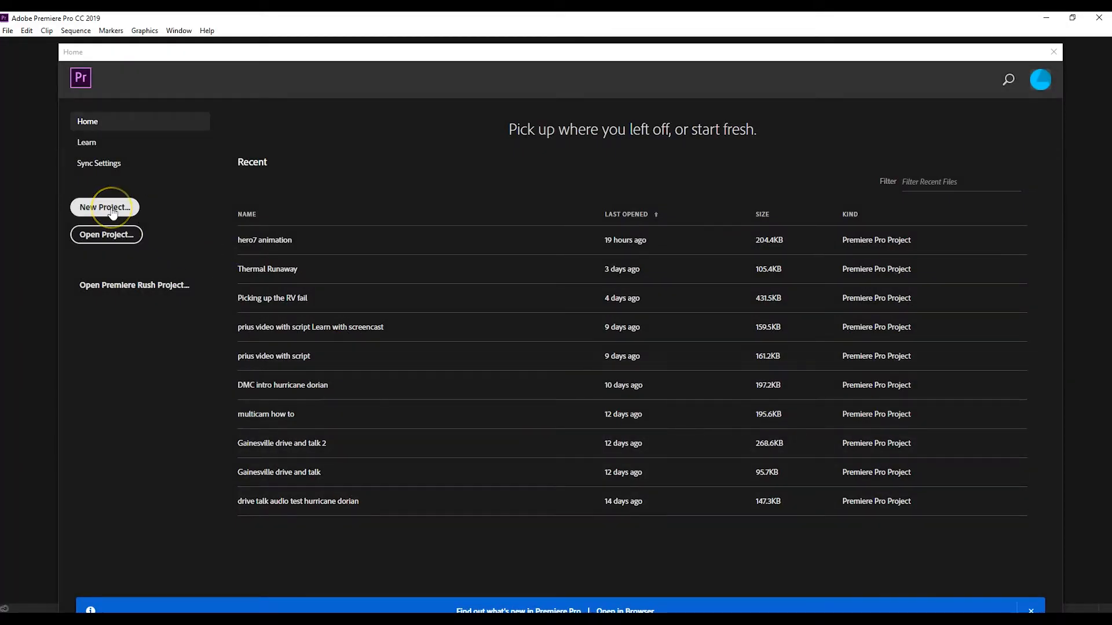
left_click(112, 209)
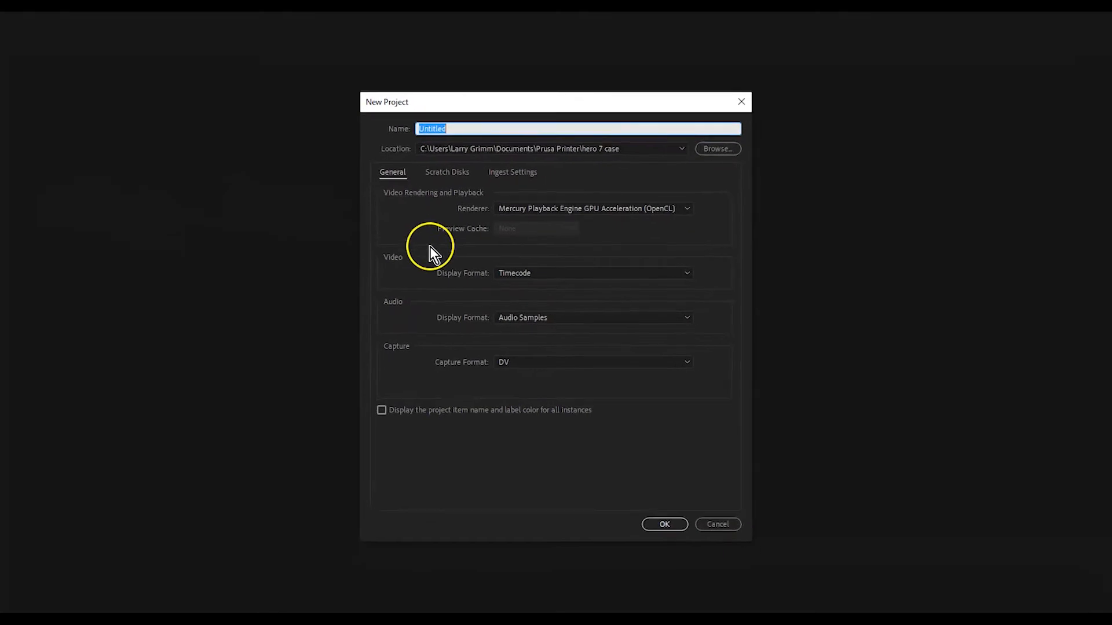
type("animation test")
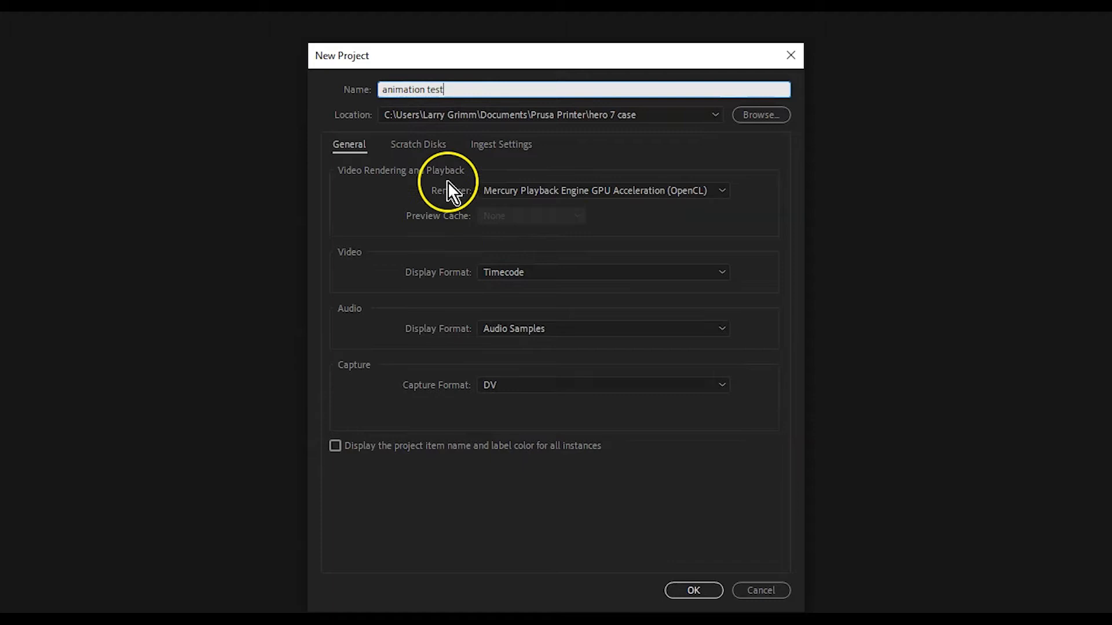
left_click(690, 591)
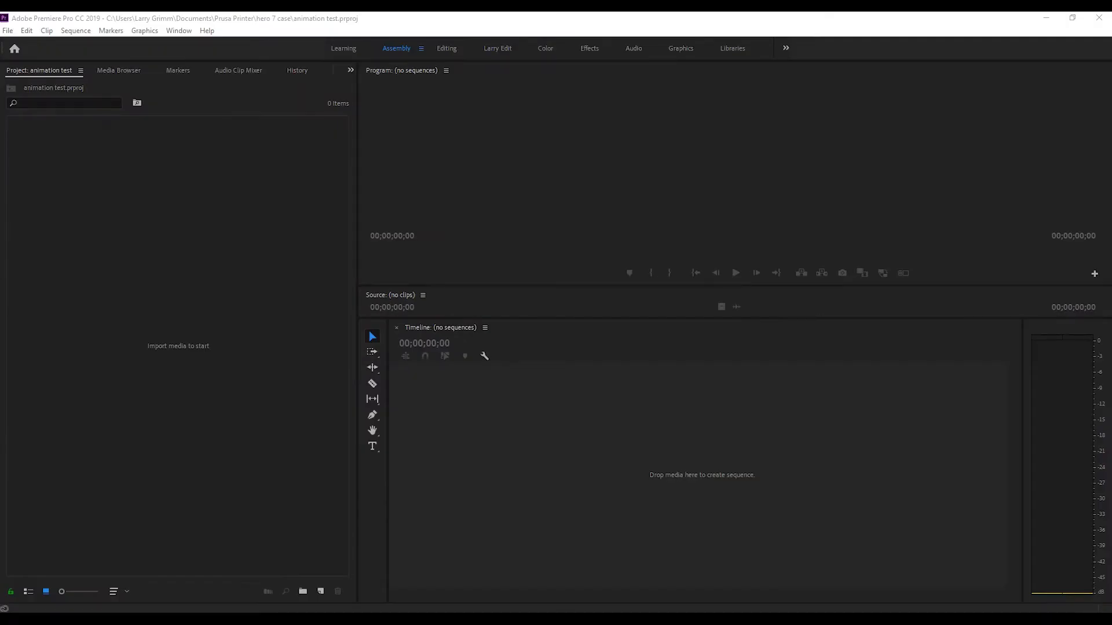
- Import case animation test.avi into the project, create a sequence from the clip and play it
left_click_drag(1111, 231, 174, 372)
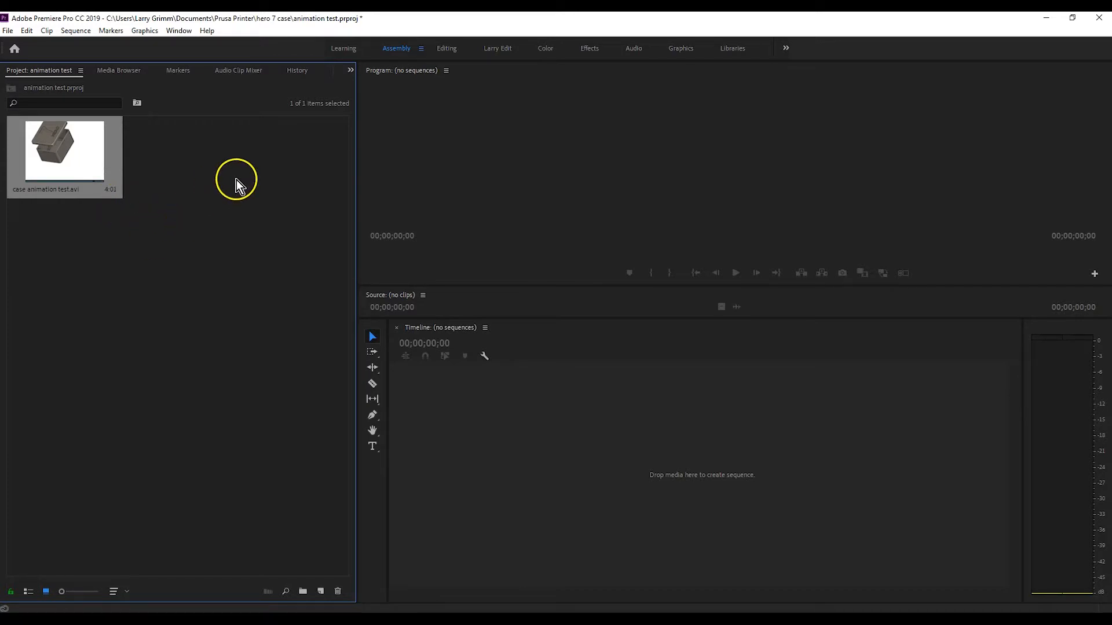
left_click_drag(153, 312, 403, 425)
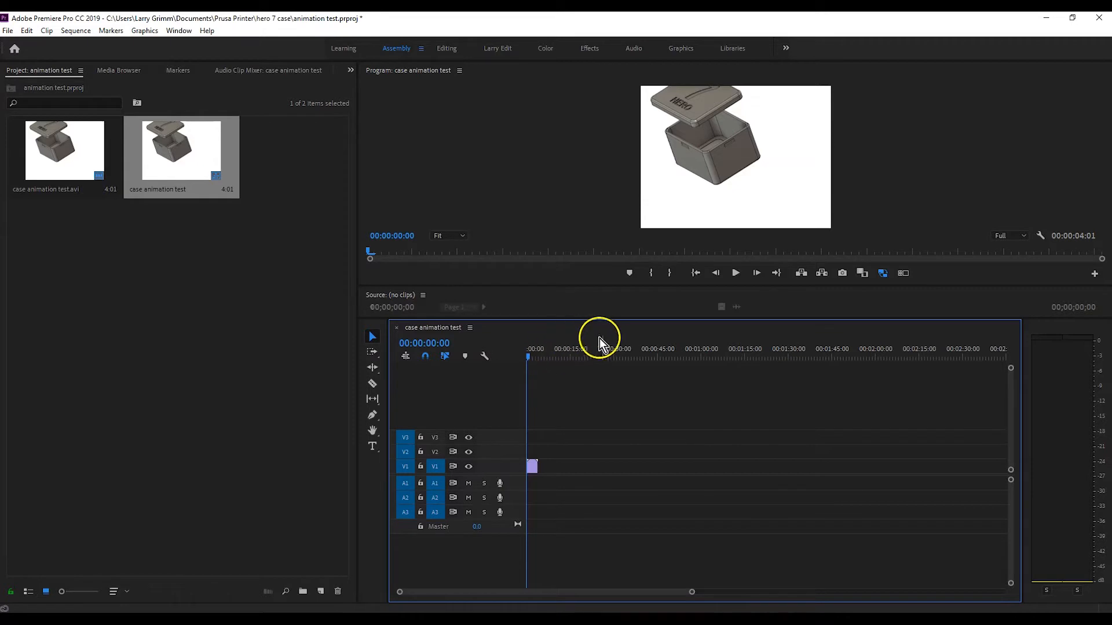
left_click(733, 280)
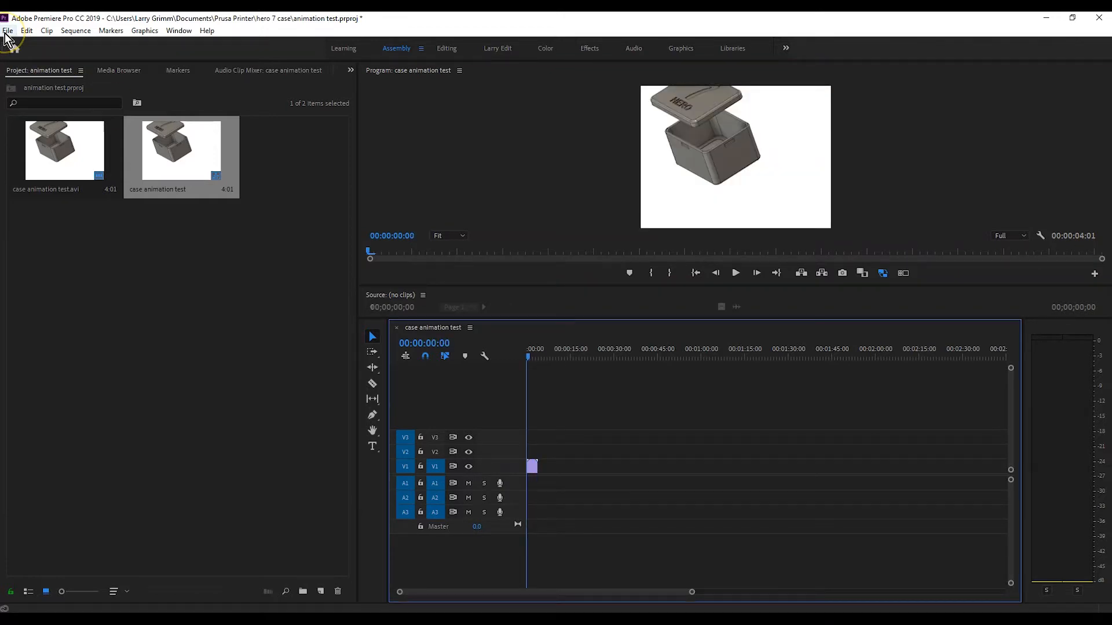
- Export the sequence as an Animated GIF named case animation test.gif and check its playback in Photos
left_click(8, 31)
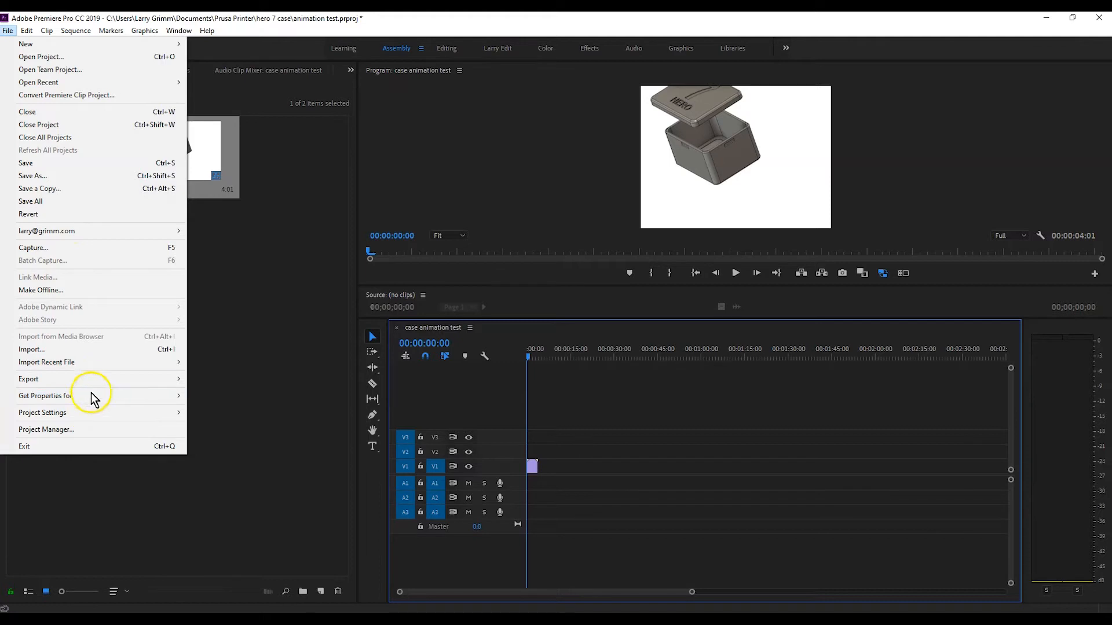
mouse_move(86, 379)
left_click(216, 379)
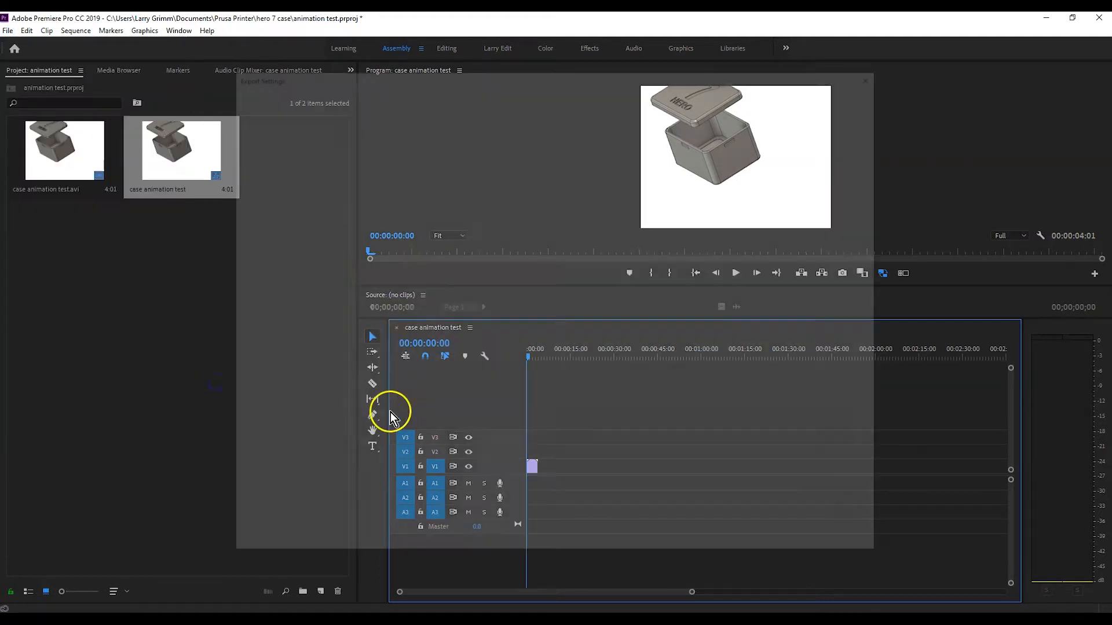
left_click(800, 131)
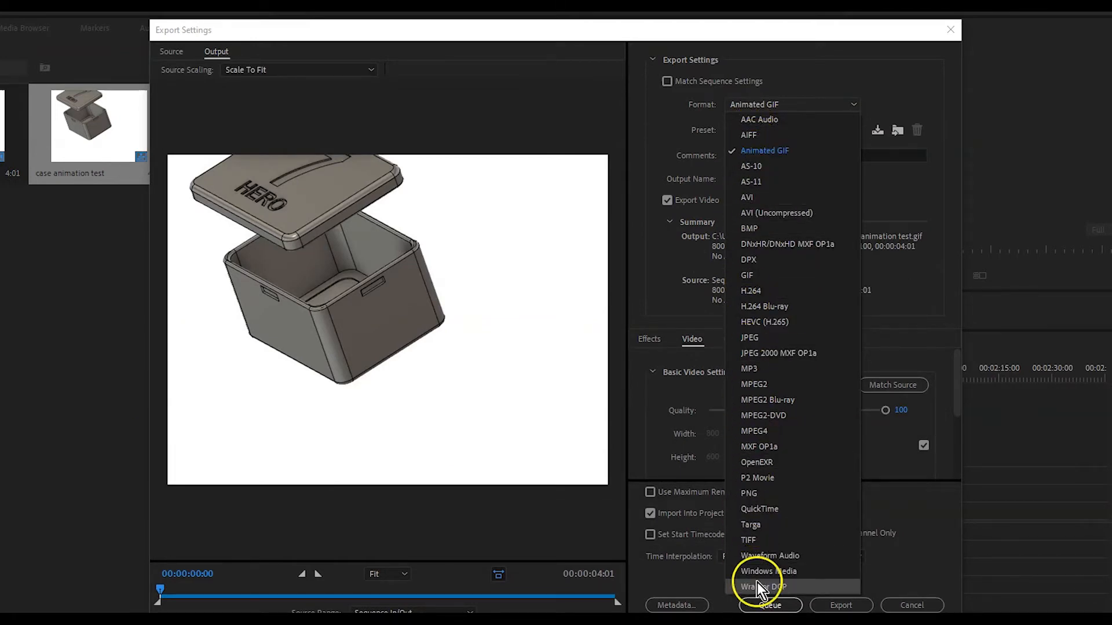
left_click(768, 293)
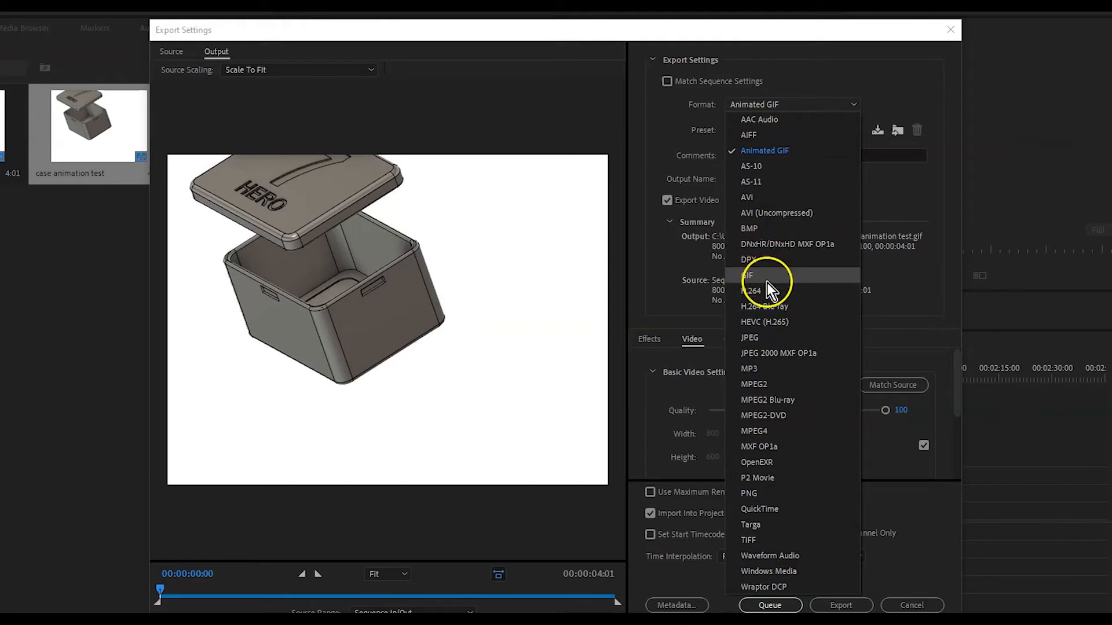
left_click(766, 151)
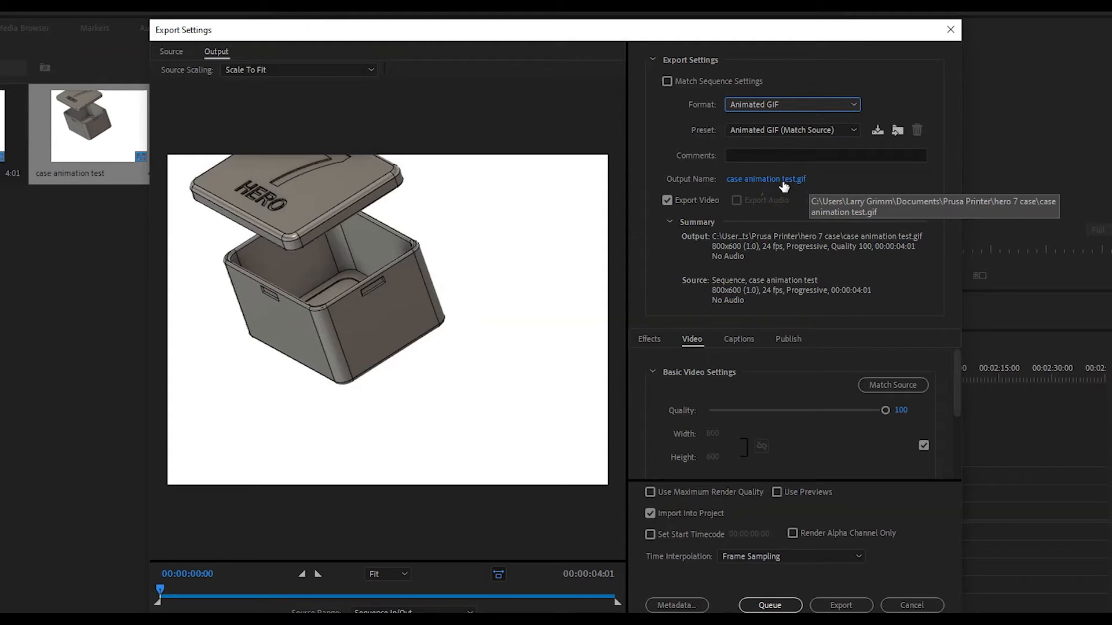
left_click(827, 305)
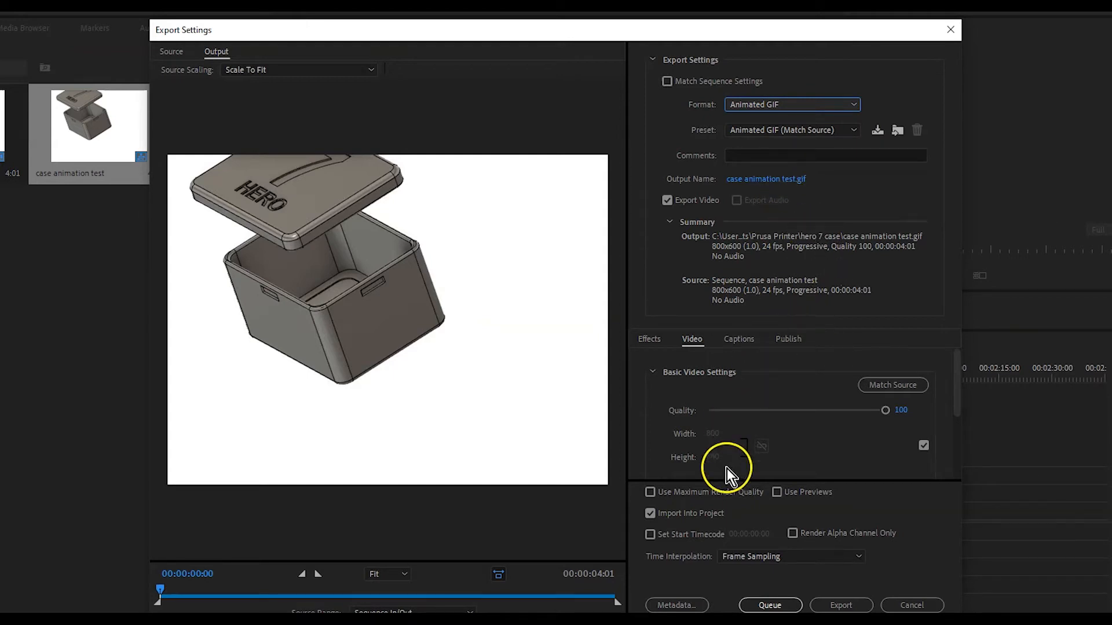
left_click(841, 605)
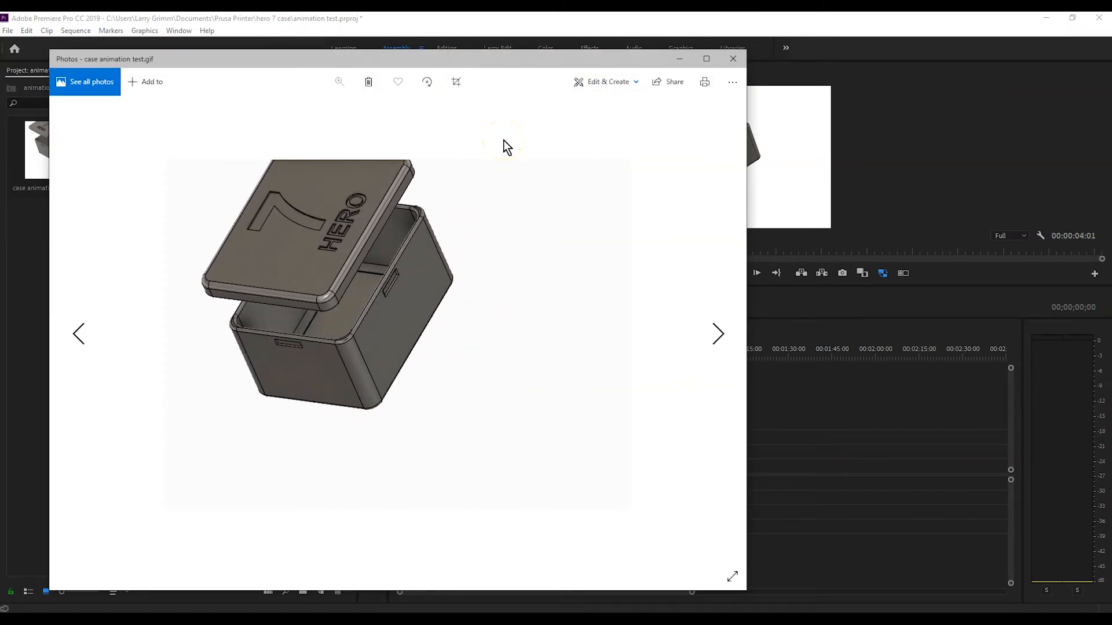
left_click(400, 275)
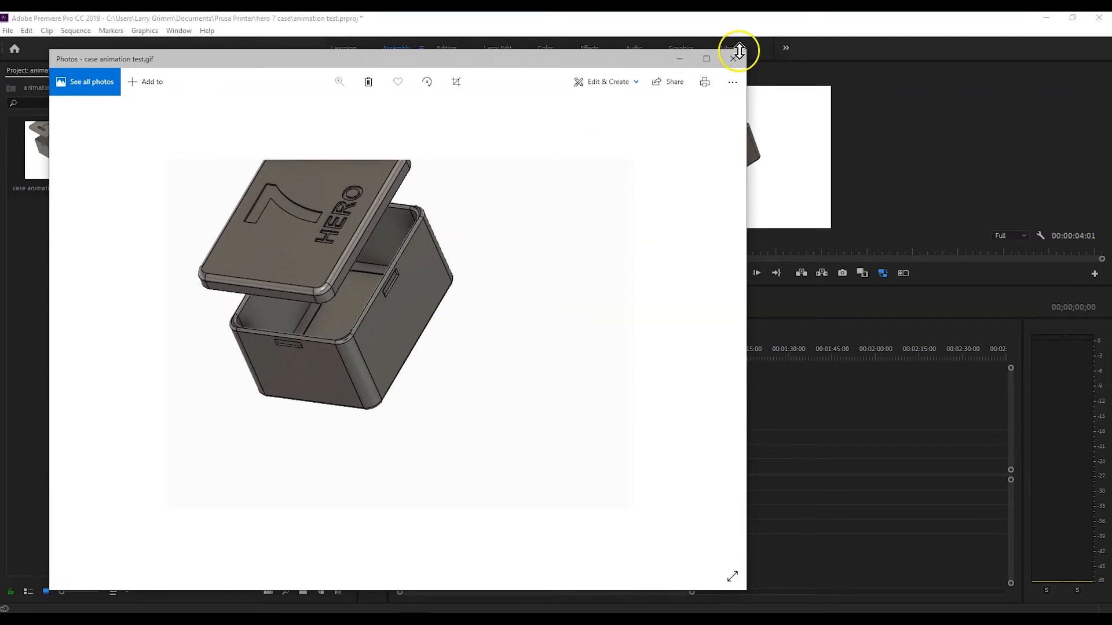
left_click(734, 58)
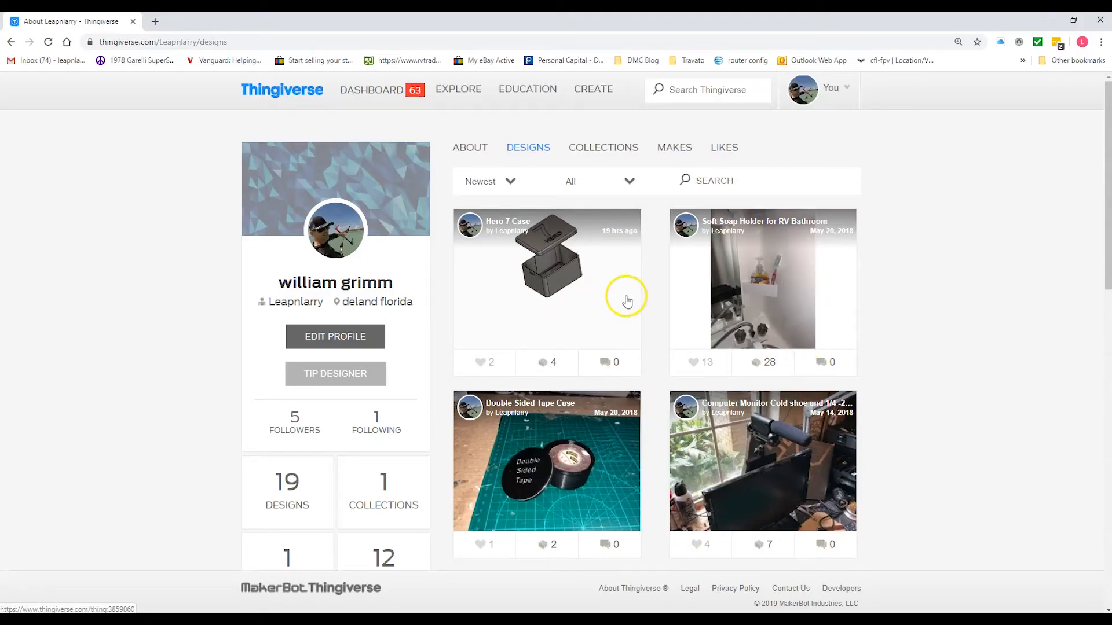
- On Thingiverse, open the Hero 7 Case design for editing and upload case animation test.gif from the computer
left_click(588, 257)
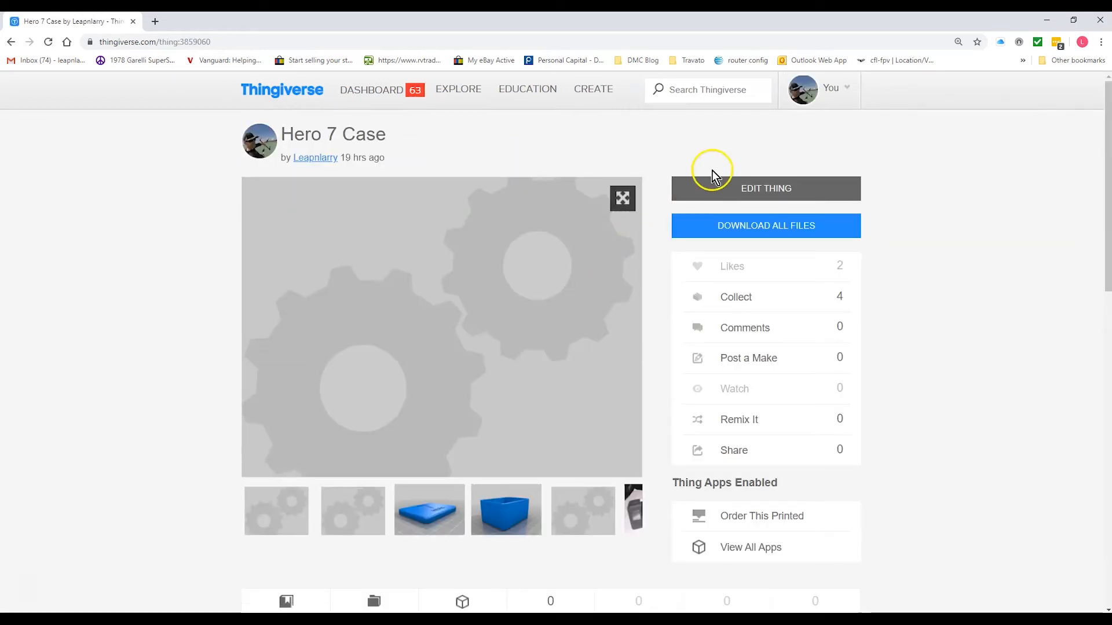
left_click(749, 187)
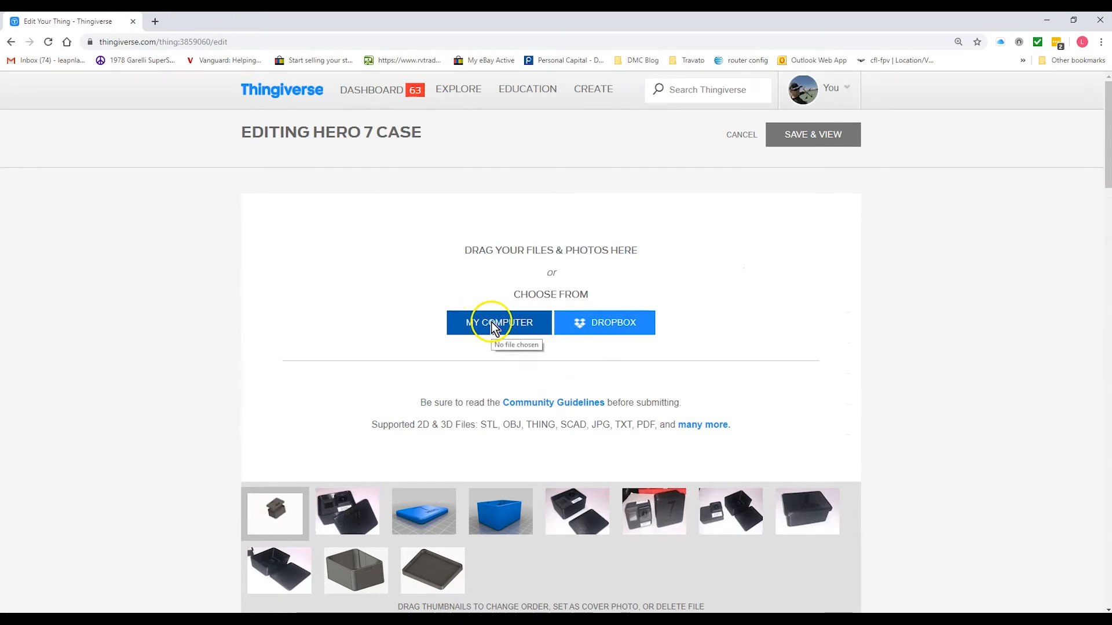
left_click(491, 322)
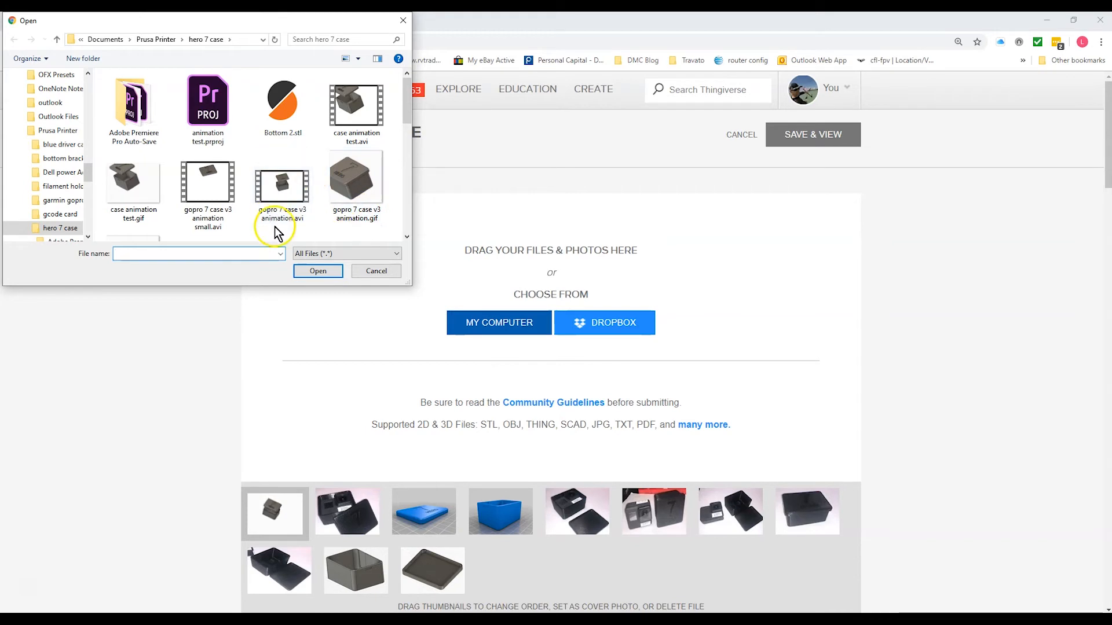
left_click(144, 179)
left_click(334, 271)
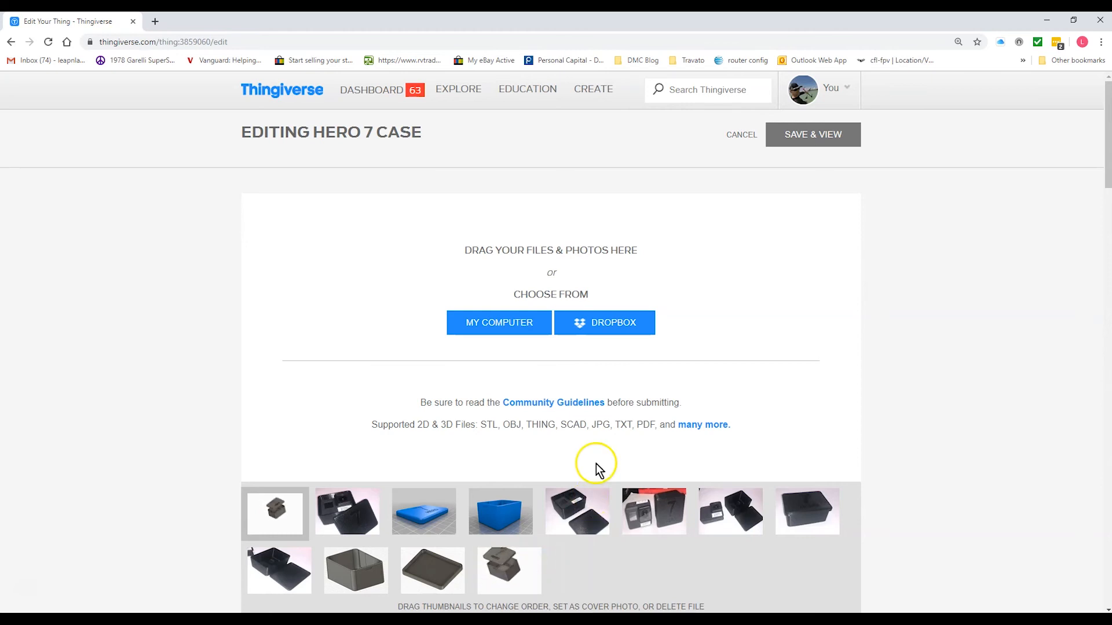
- Review the design's image thumbnails and thing files, and leave the editing page without saving
mouse_move(699, 431)
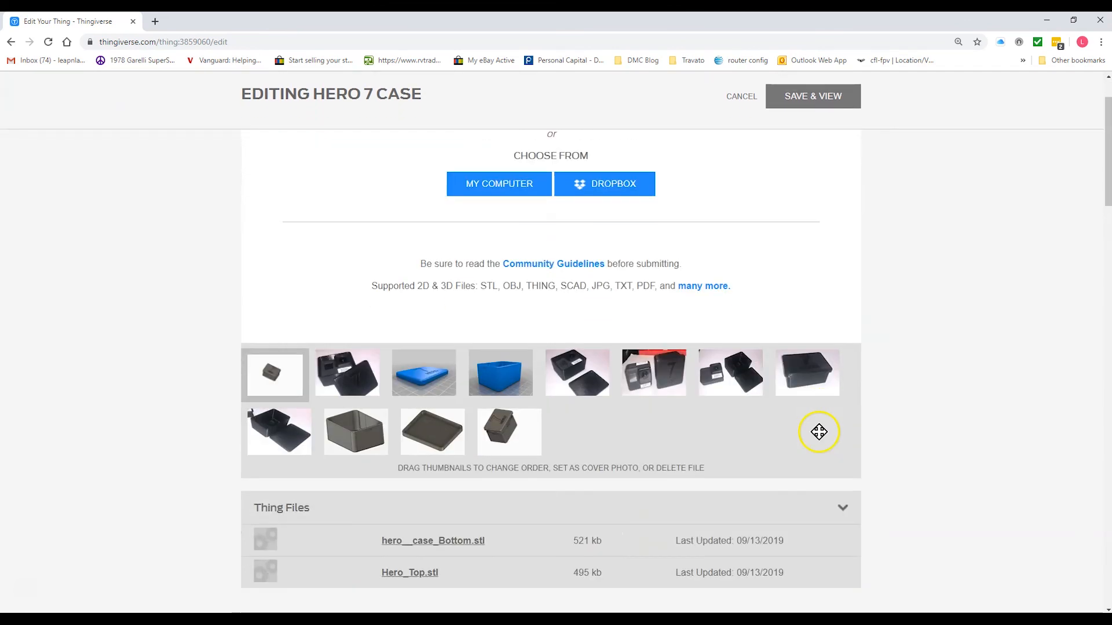
scroll(818, 436, "down", 6)
scroll(819, 432, "up", 6)
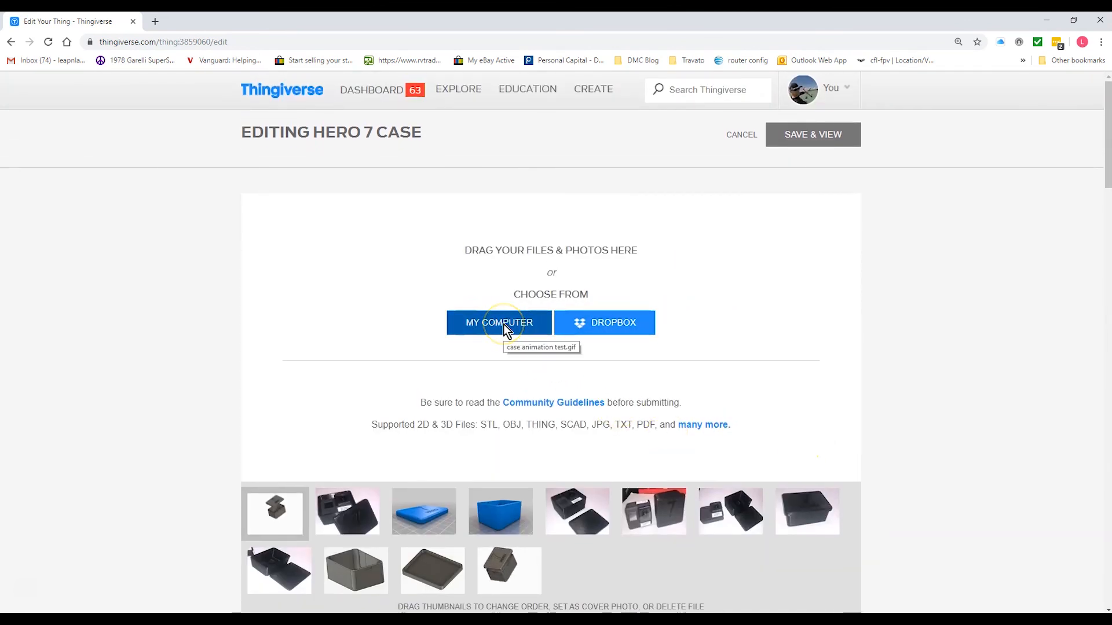
left_click(9, 43)
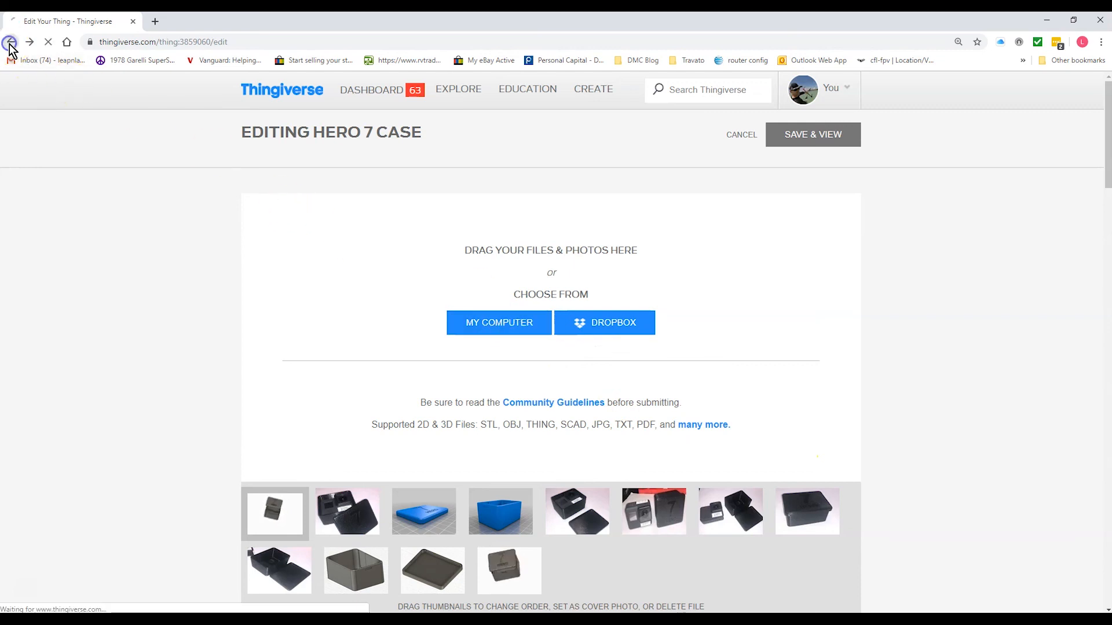